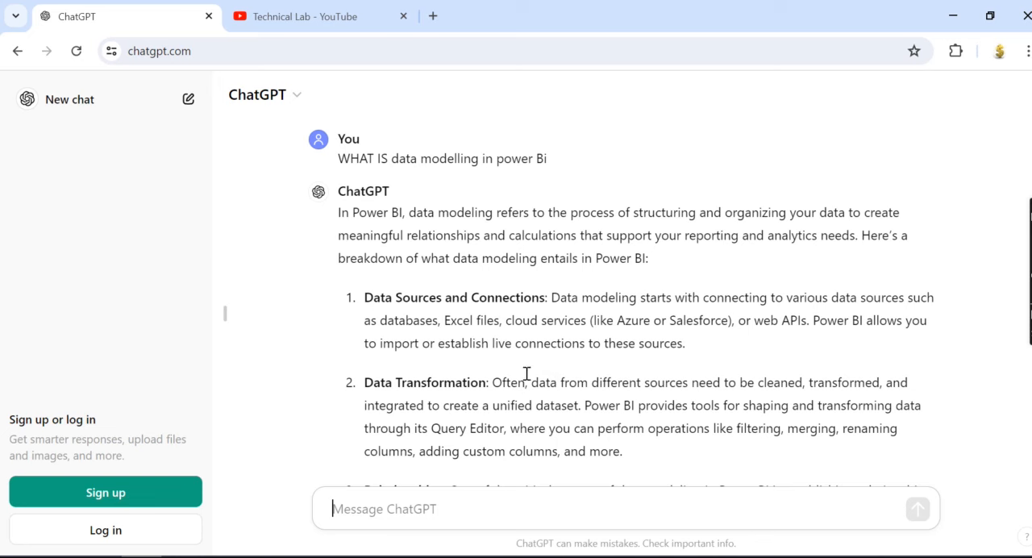
Step: Review the Power BI data modelling notes in ChatGPT and Notepad, and view the Technical Lab YouTube channel page
{"action": "scroll", "coordinate": [527, 373], "scroll_direction": "down", "scroll_amount": 7}
{"action": "scroll", "coordinate": [527, 367], "scroll_direction": "up", "scroll_amount": 2}
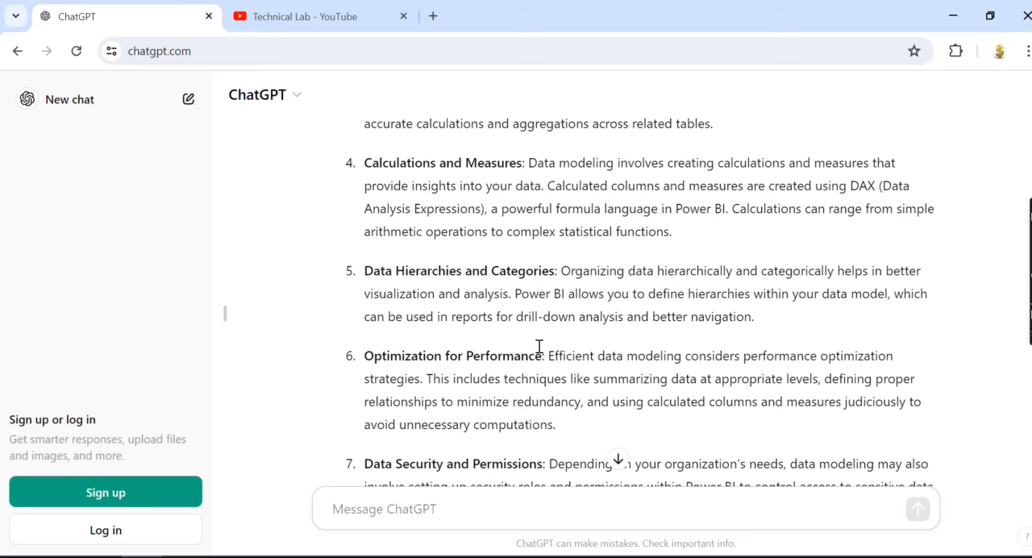
{"action": "key", "text": "alt+Tab"}
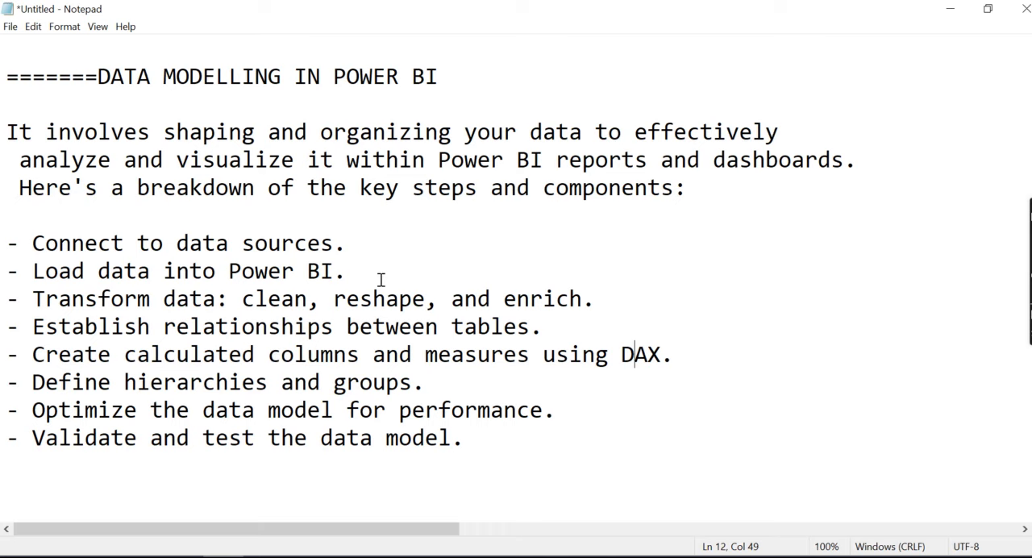
{"action": "left_click", "coordinate": [183, 557]}
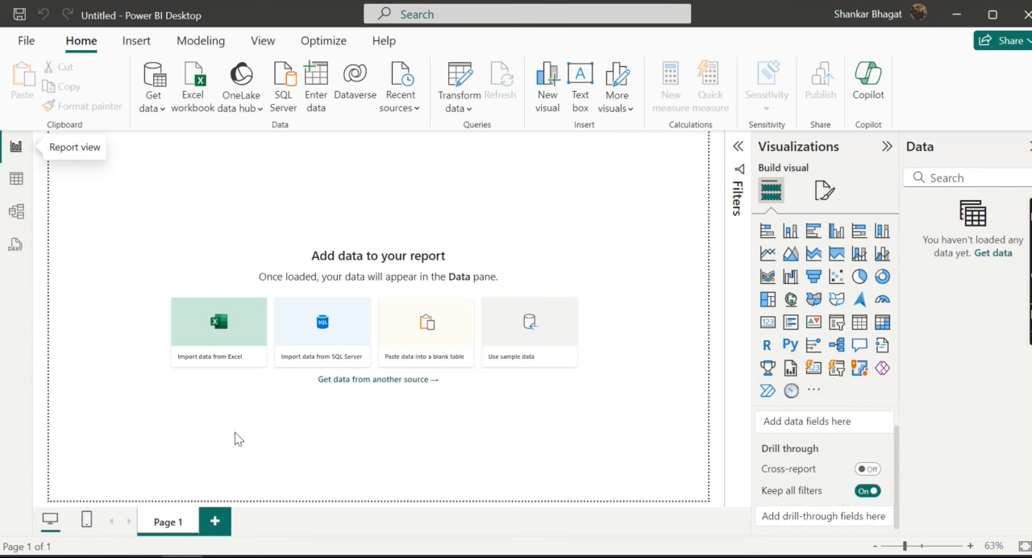
{"action": "key", "text": "alt+Tab"}
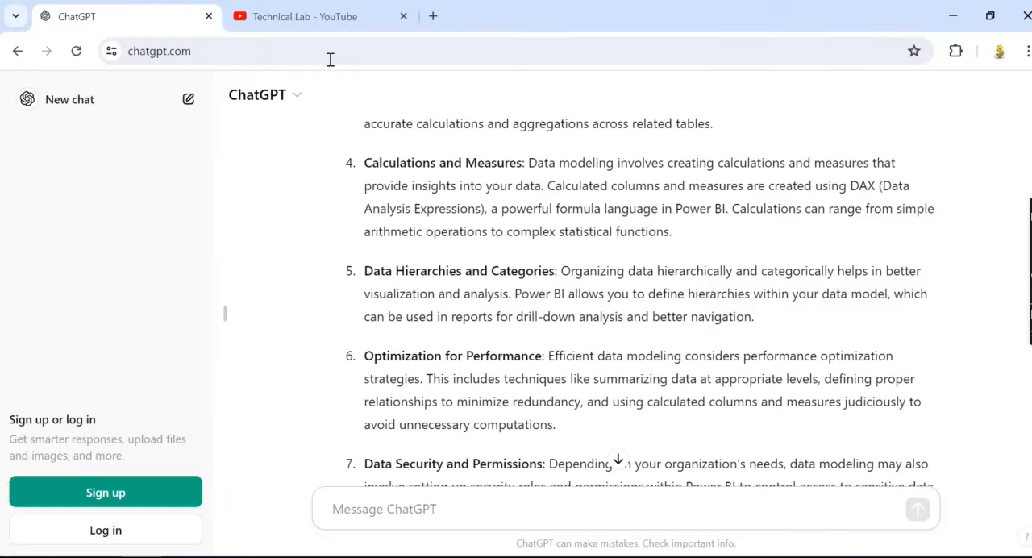
{"action": "left_click", "coordinate": [316, 14]}
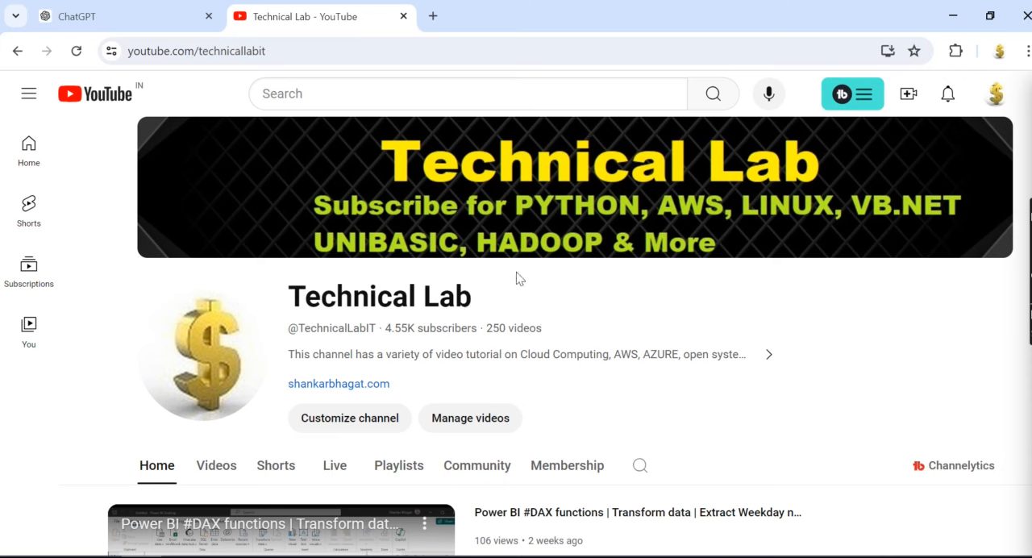
Step: Switch to Power BI Desktop and load the Orders, Returns and Users sheets from the recent source SuperStoreUS-2015.xlsx
{"action": "left_click", "coordinate": [182, 556]}
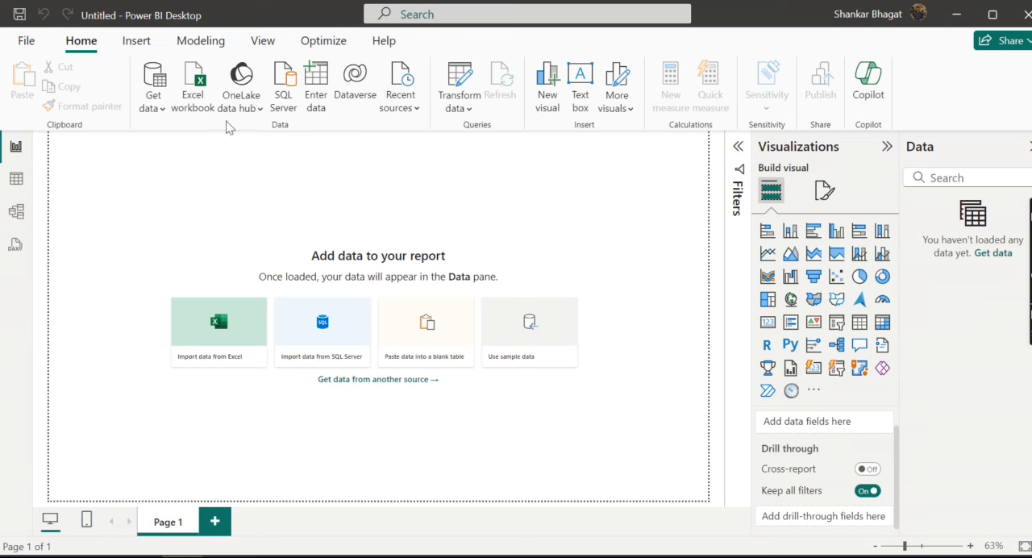
{"action": "left_click", "coordinate": [401, 107]}
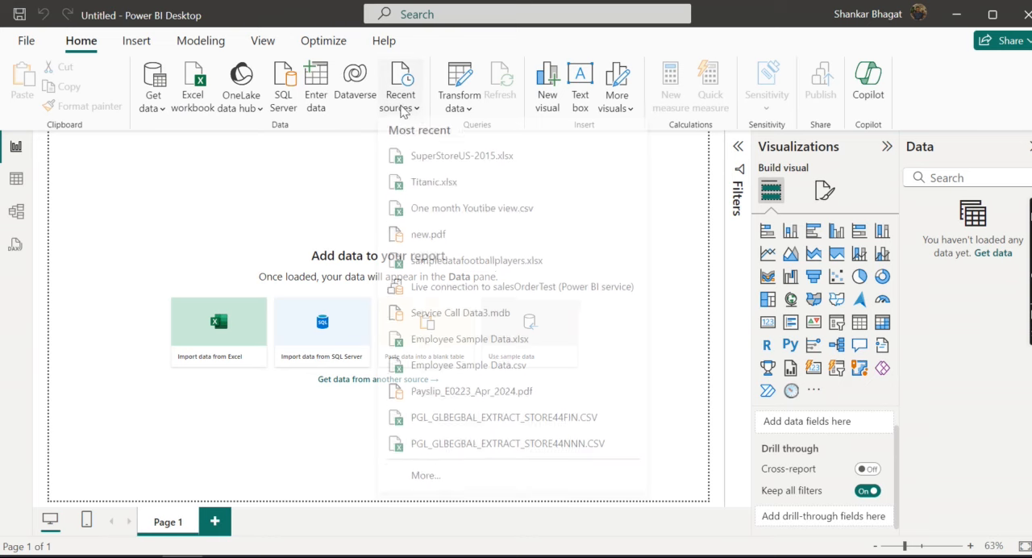
{"action": "left_click", "coordinate": [441, 166]}
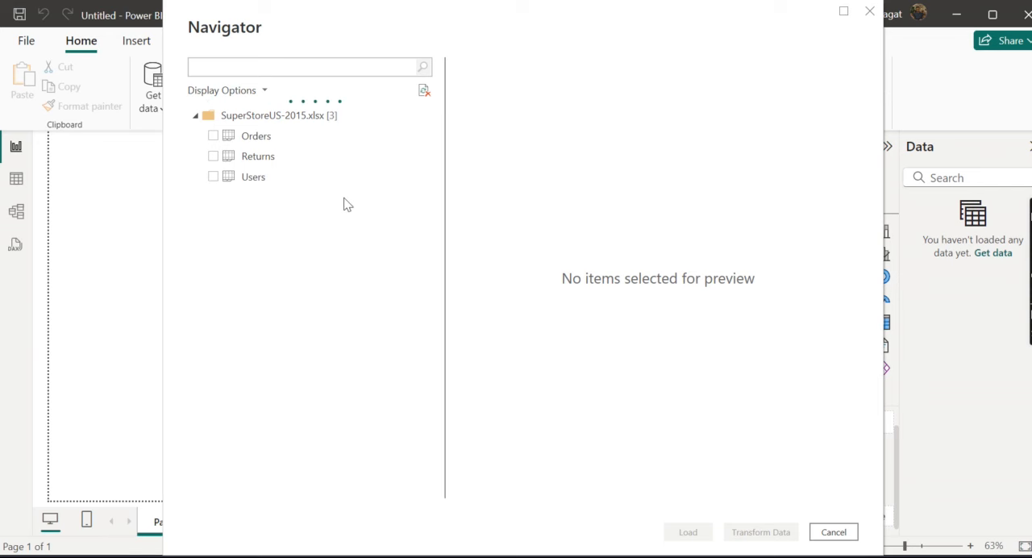
{"action": "left_click", "coordinate": [212, 136]}
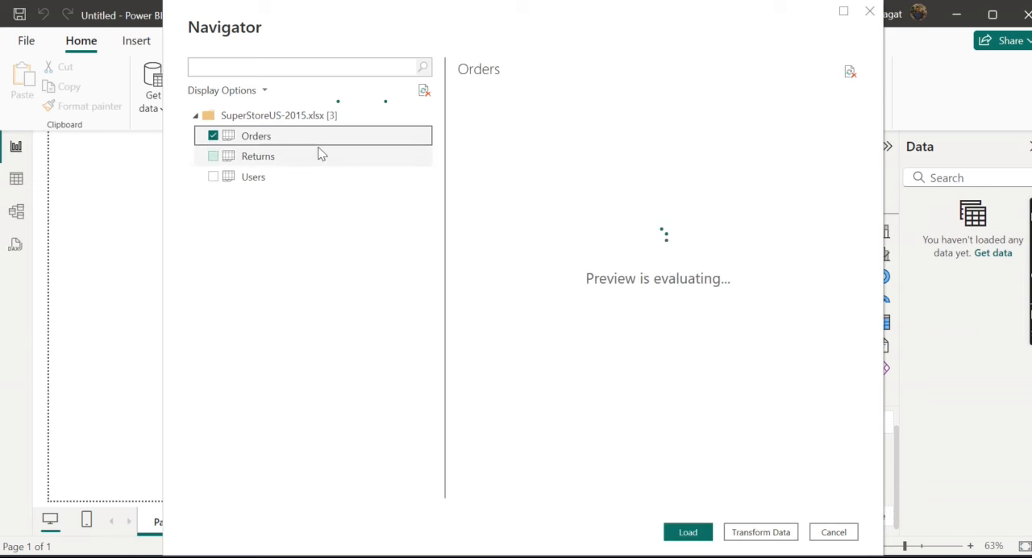
{"action": "left_click", "coordinate": [213, 155]}
{"action": "left_click", "coordinate": [213, 177]}
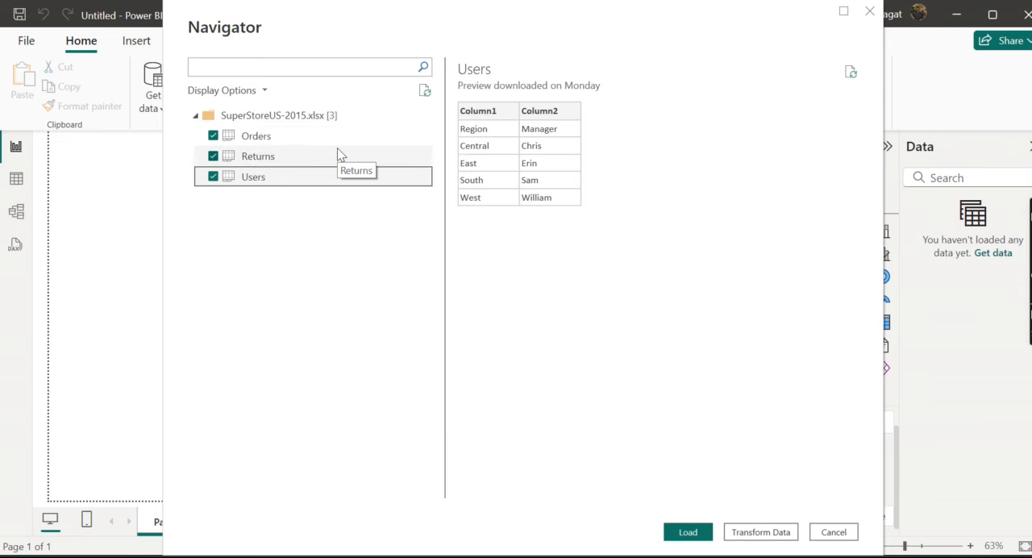
{"action": "key", "text": "XF86AudioRaiseVolume"}
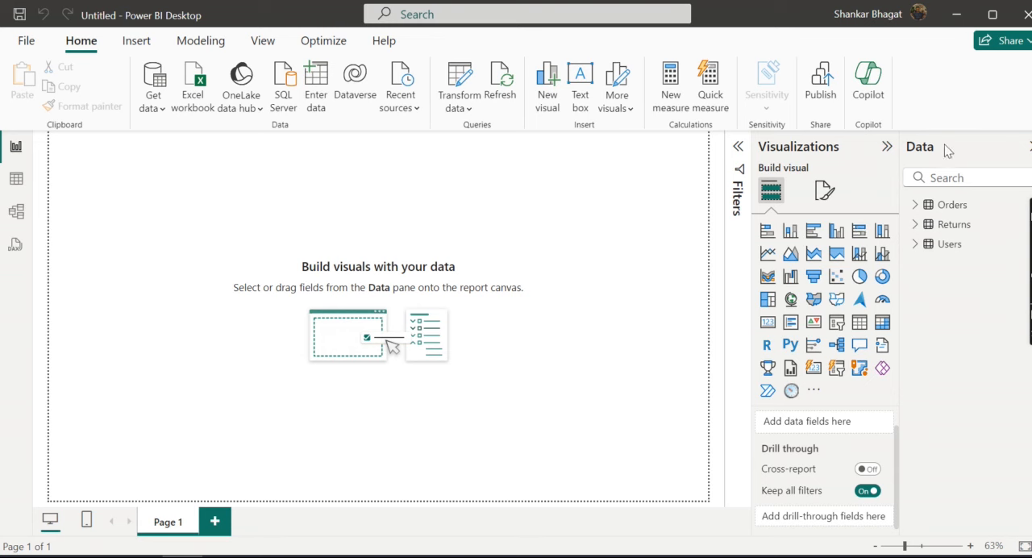
Step: Examine the fields of the Orders table and its data rows, across to the date, profit and sales columns
{"action": "left_click", "coordinate": [916, 207]}
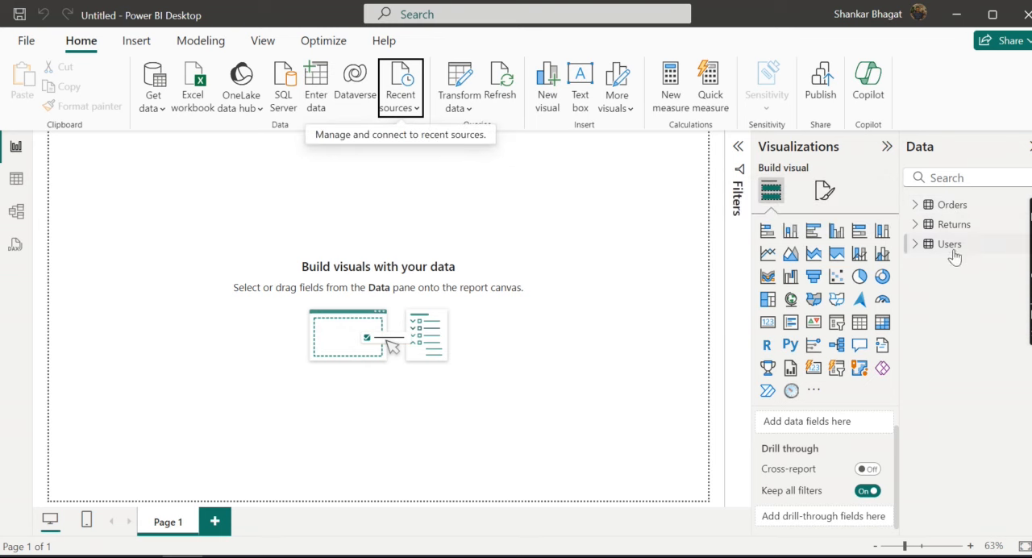
{"action": "left_click", "coordinate": [915, 205]}
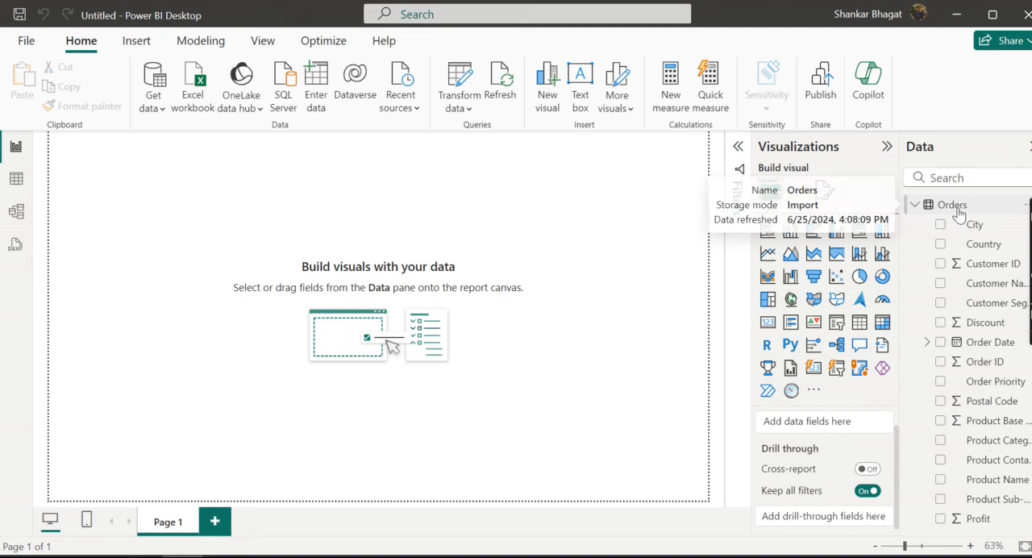
{"action": "key", "text": "XF86AudioRaiseVolume"}
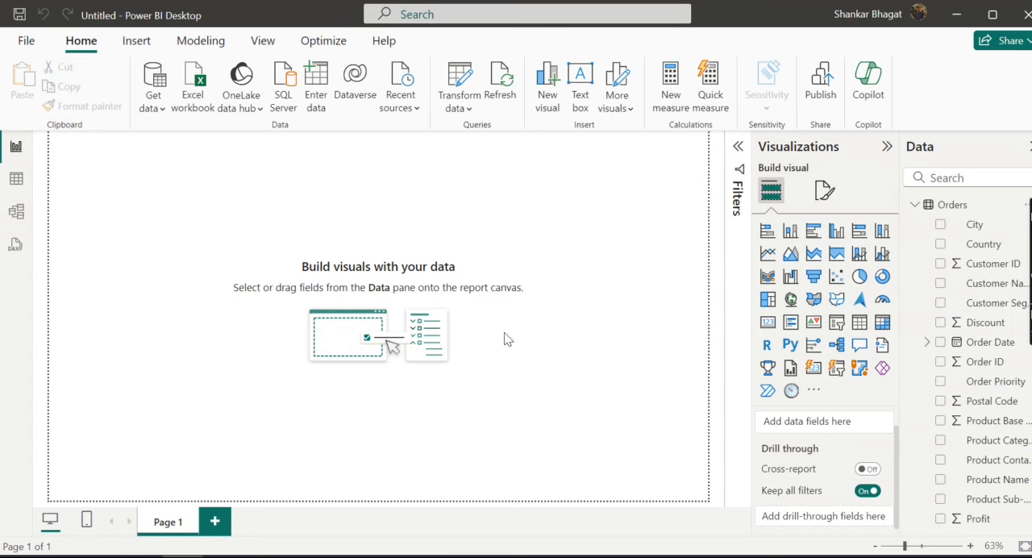
{"action": "left_click", "coordinate": [14, 182]}
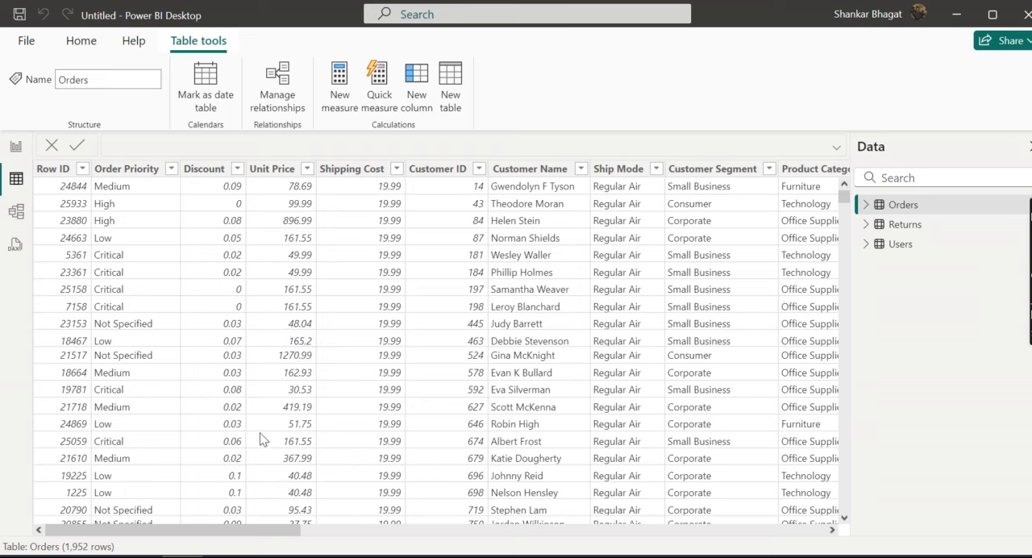
{"action": "left_click_drag", "start_coordinate": [266, 534], "coordinate": [773, 545]}
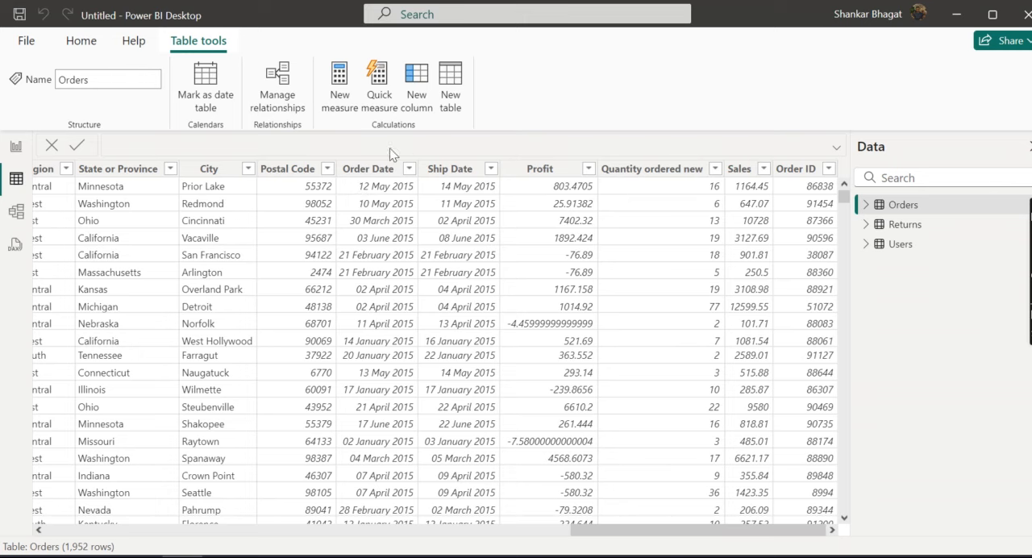
Step: Add a new calculated column to the Orders table and name it DaysOfShipping in its formula
{"action": "left_click", "coordinate": [417, 95]}
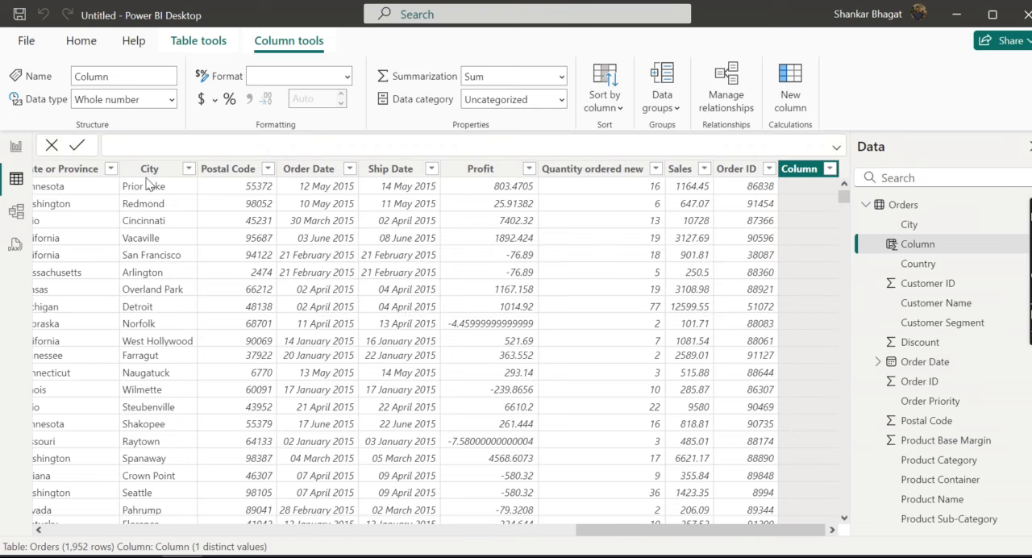
{"action": "left_click", "coordinate": [184, 177]}
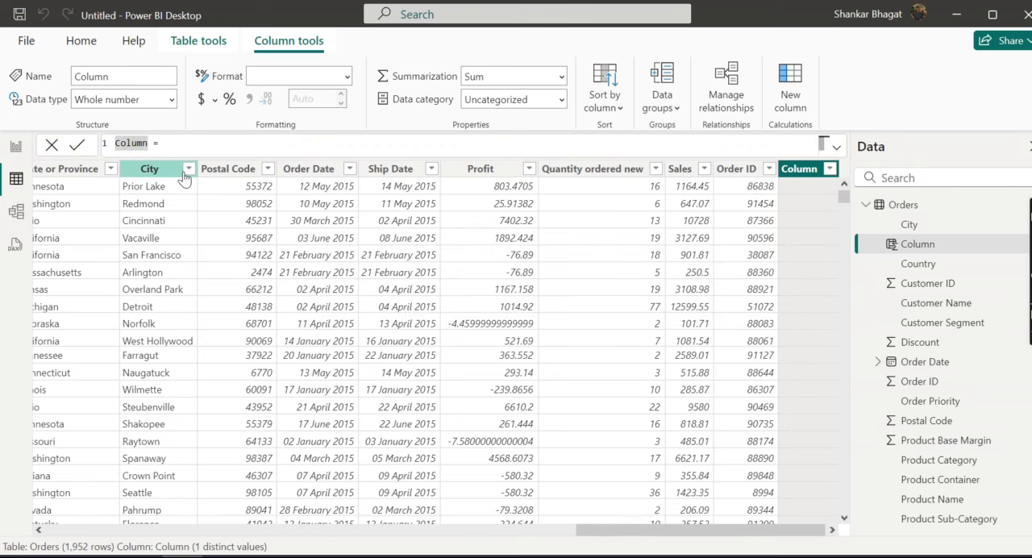
{"action": "type", "text": "days"}
{"action": "key", "text": "BackSpace"}
{"action": "key", "text": "BackSpace"}
{"action": "key", "text": "BackSpace"}
{"action": "key", "text": "BackSpace"}
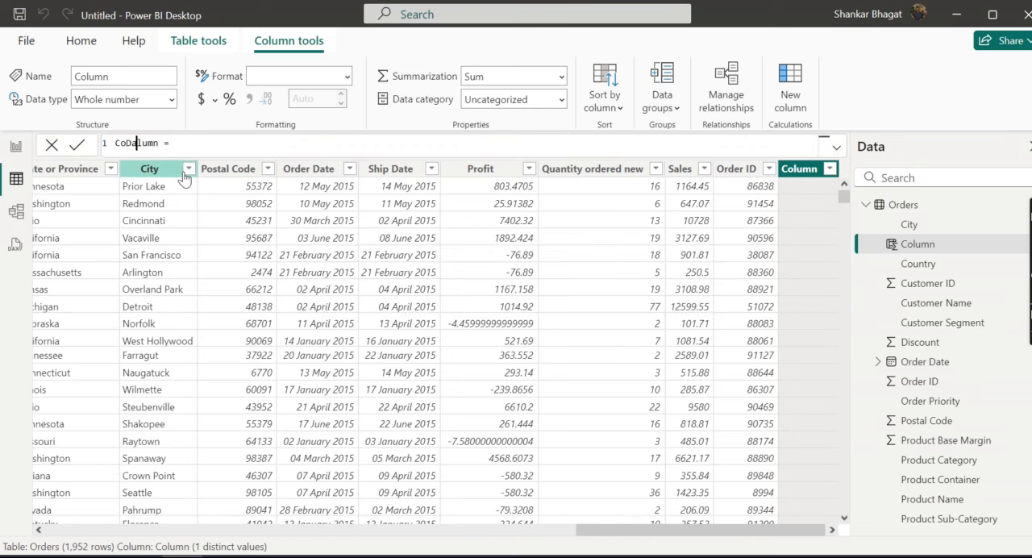
{"action": "double_click", "coordinate": [132, 142]}
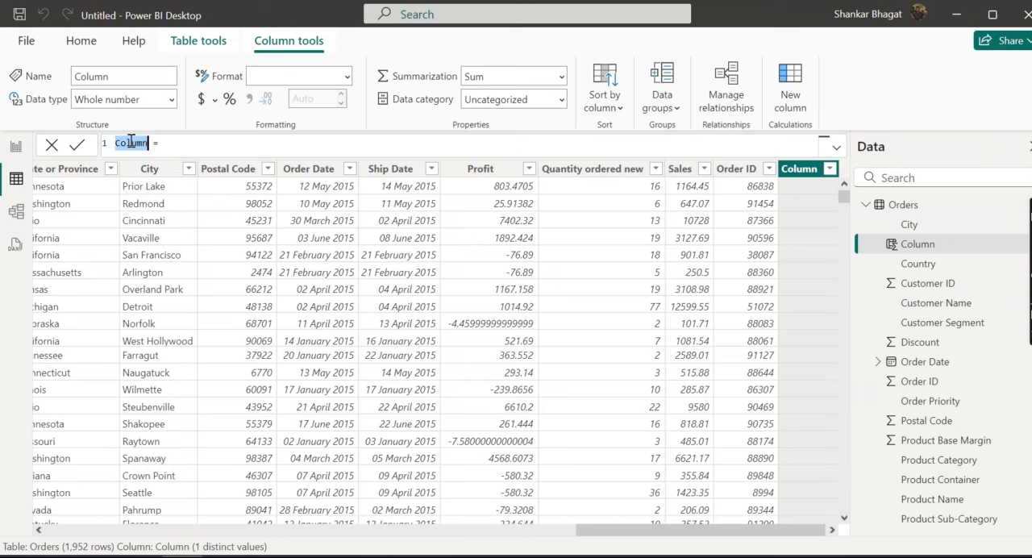
{"action": "type", "text": "DaysOfShipping"}
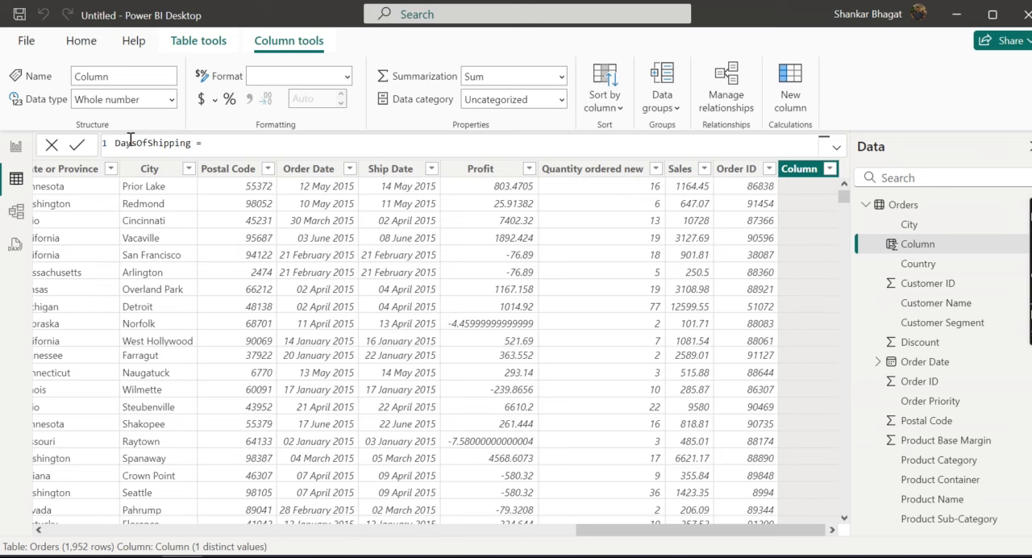
Step: Start the DaysOfShipping formula with the DATEDIFF function, using Orders[Order Date] as the first date
{"action": "left_click", "coordinate": [234, 146]}
{"action": "type", "text": "dated"}
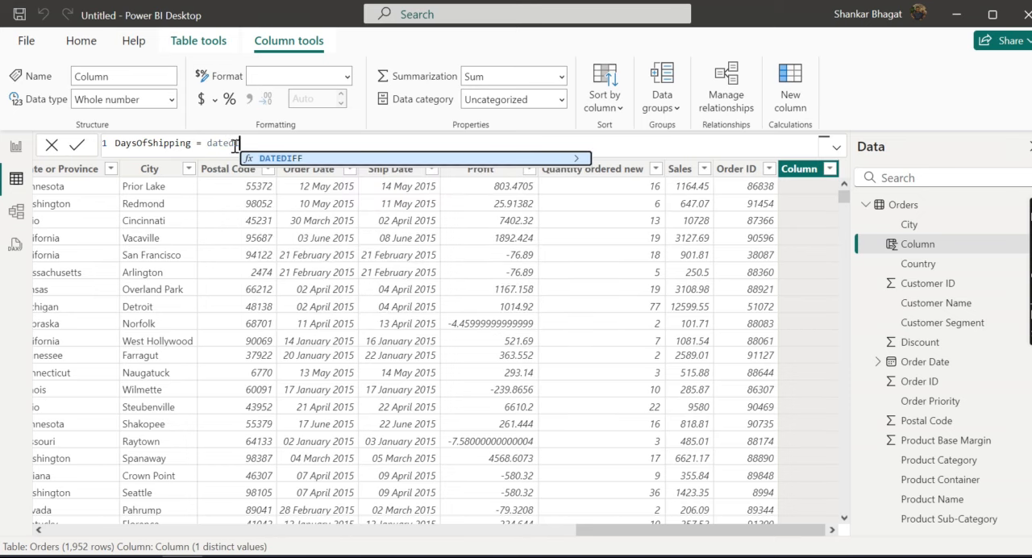
{"action": "key", "text": "Tab"}
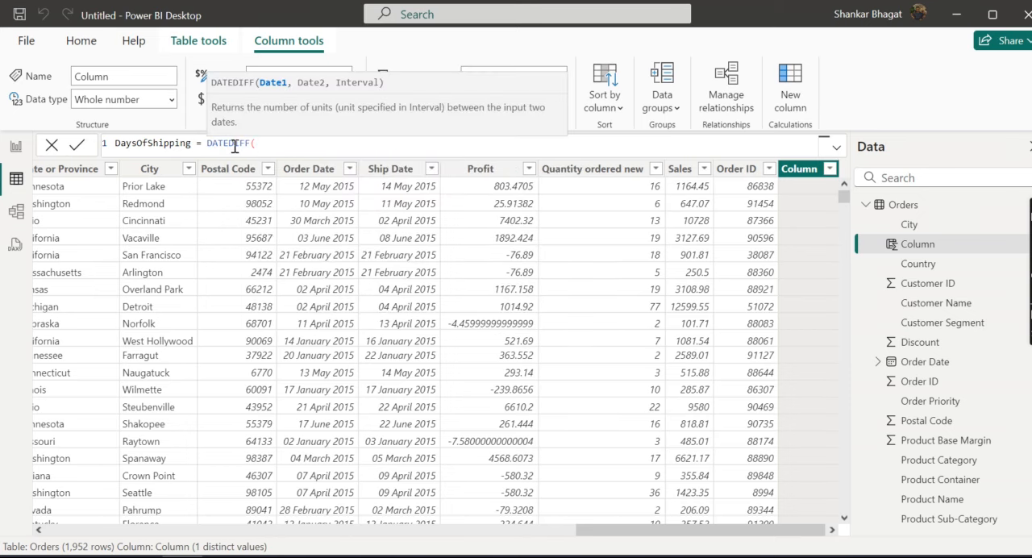
{"action": "type", "text": "Orders"}
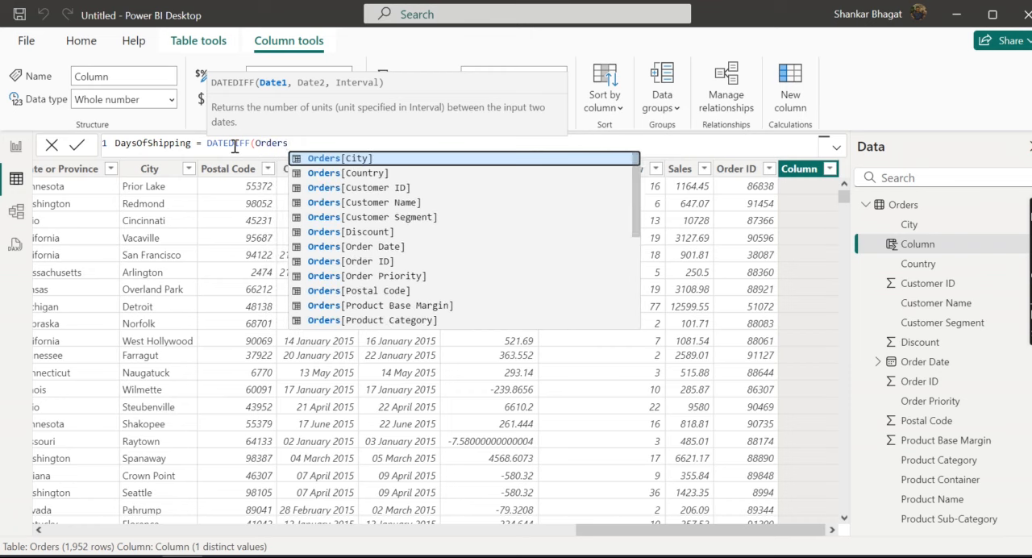
{"action": "type", "text": "[od"}
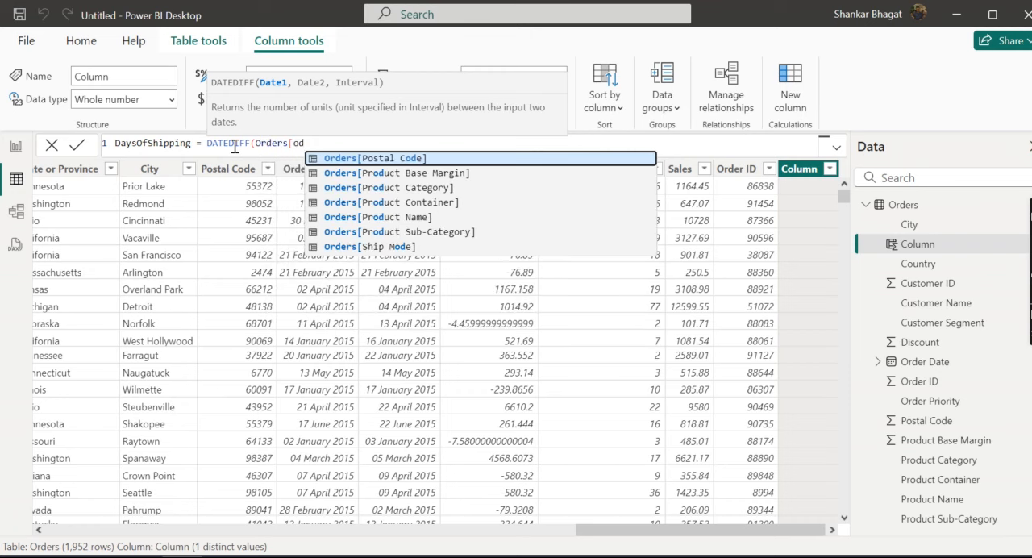
{"action": "key", "text": "BackSpace"}
{"action": "type", "text": "rd"}
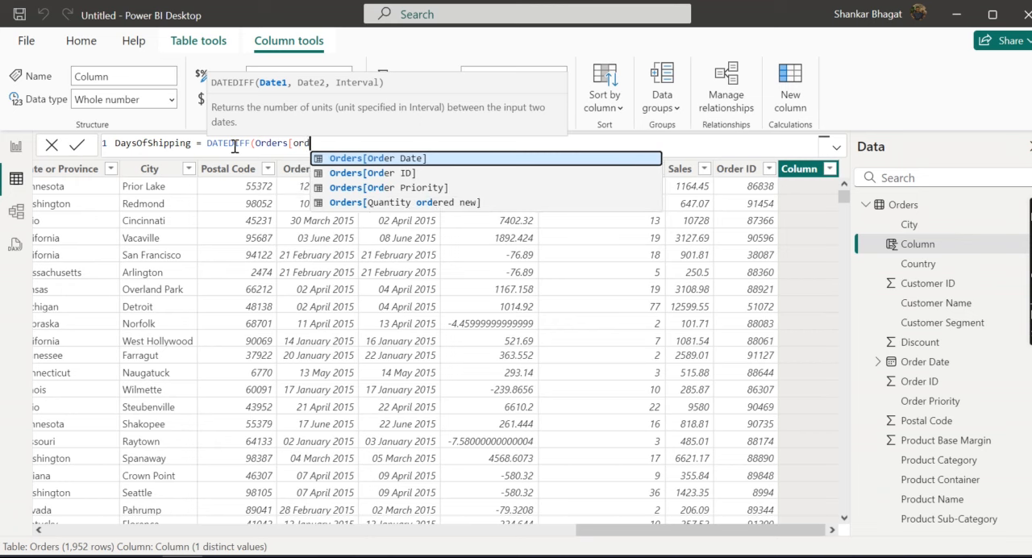
{"action": "key", "text": "Tab"}
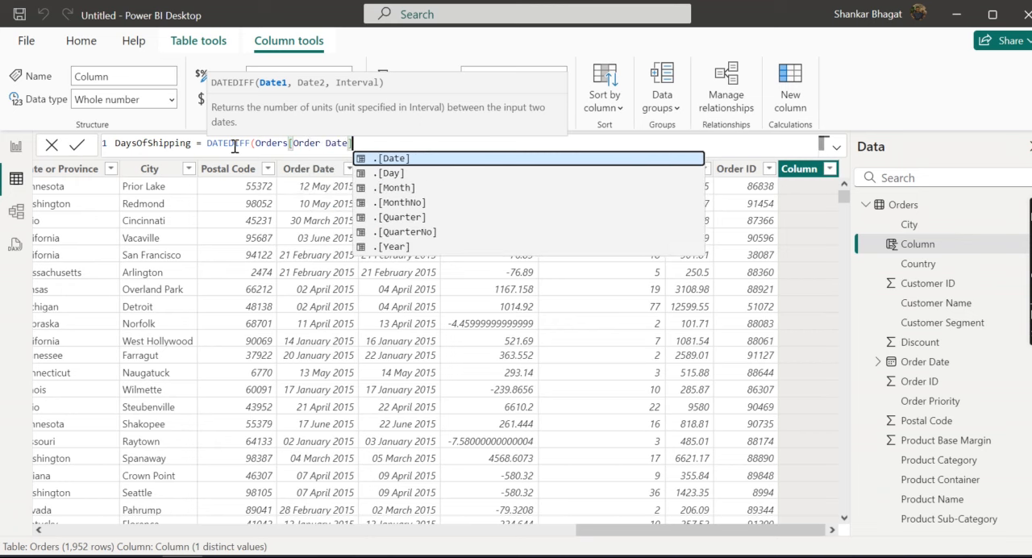
{"action": "type", "text": ","}
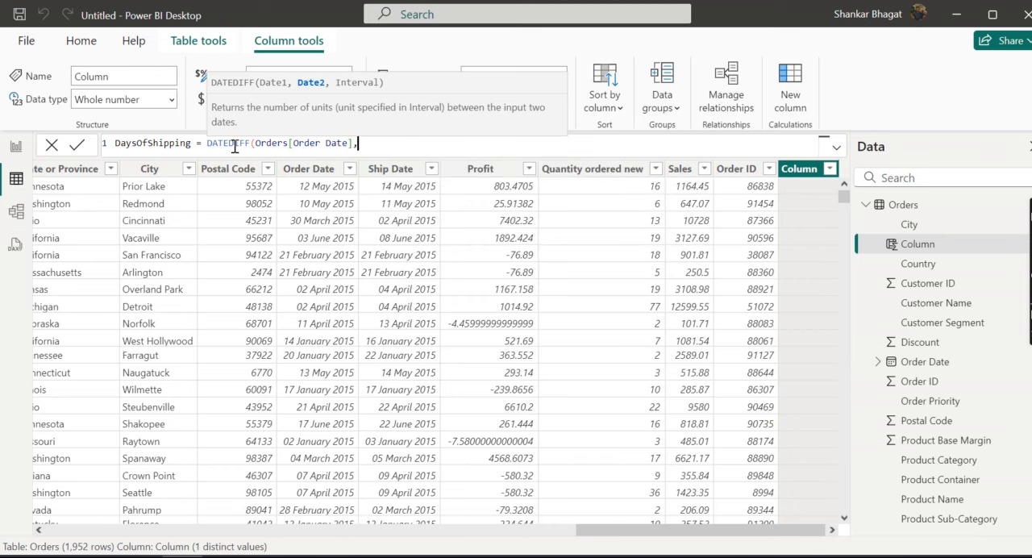
{"action": "type", "text": "Orders"}
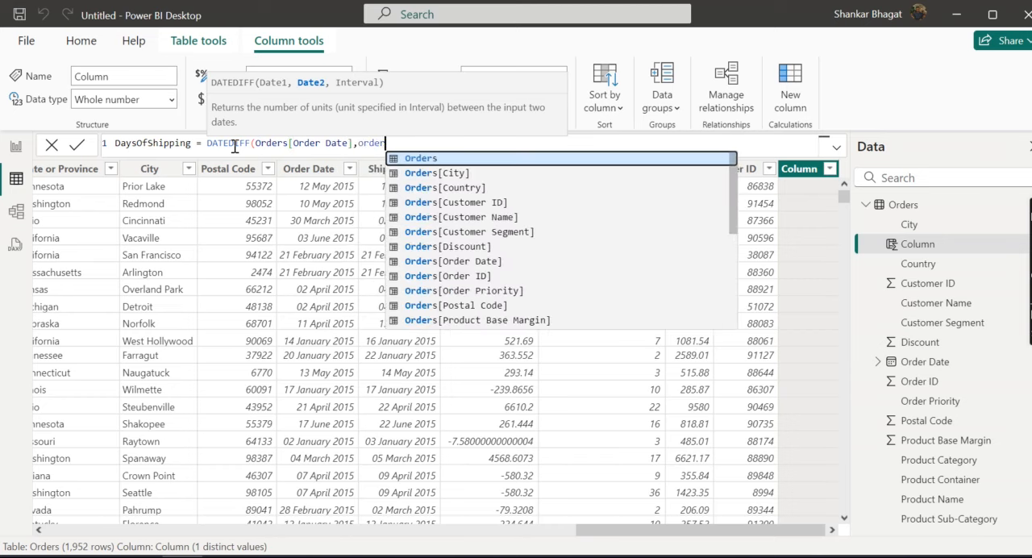
{"action": "type", "text": "[shi"}
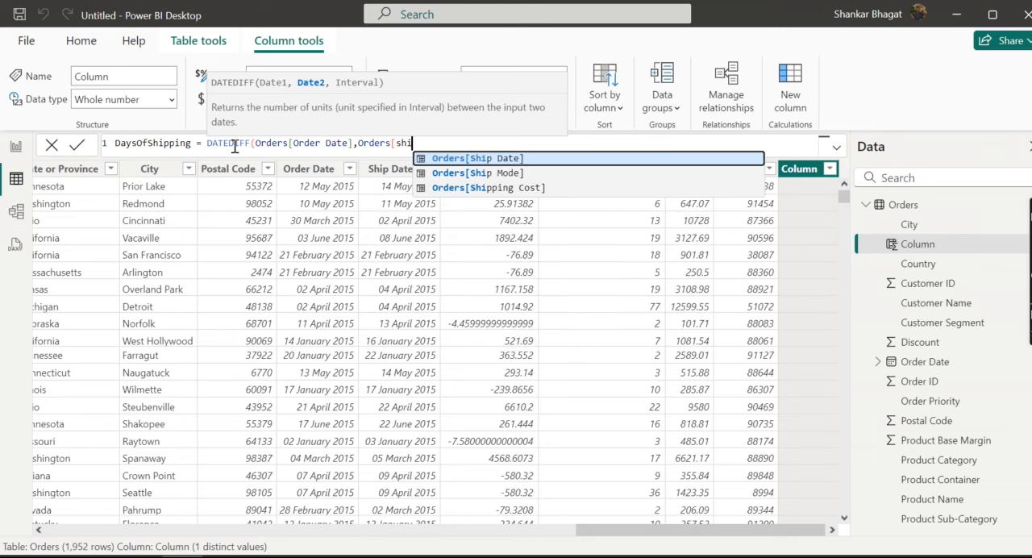
Step: Complete the DATEDIFF formula with Orders[Ship Date] as the second date and DAY as the interval, and collapse the Orders field list
{"action": "key", "text": "Tab"}
{"action": "type", "text": ","}
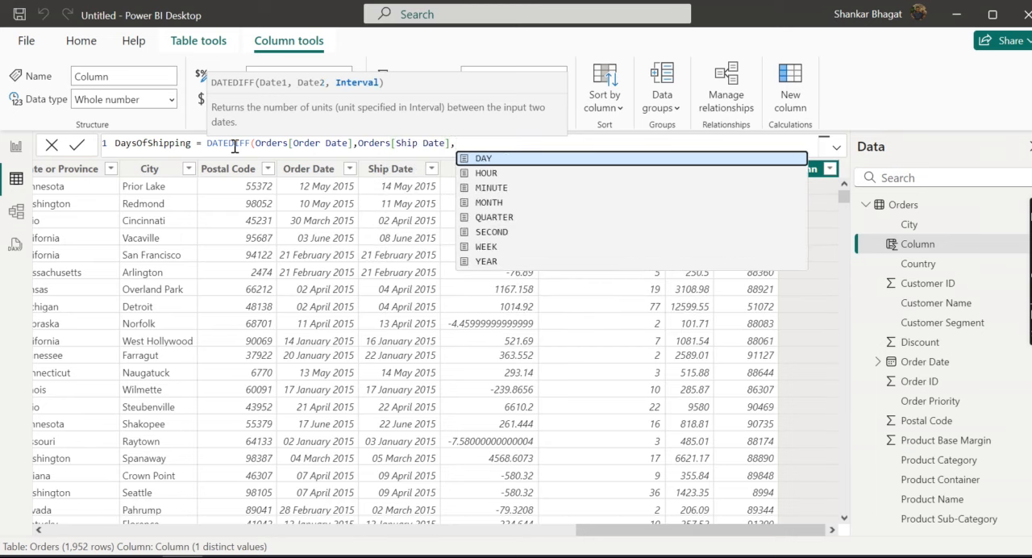
{"action": "key", "text": "Tab"}
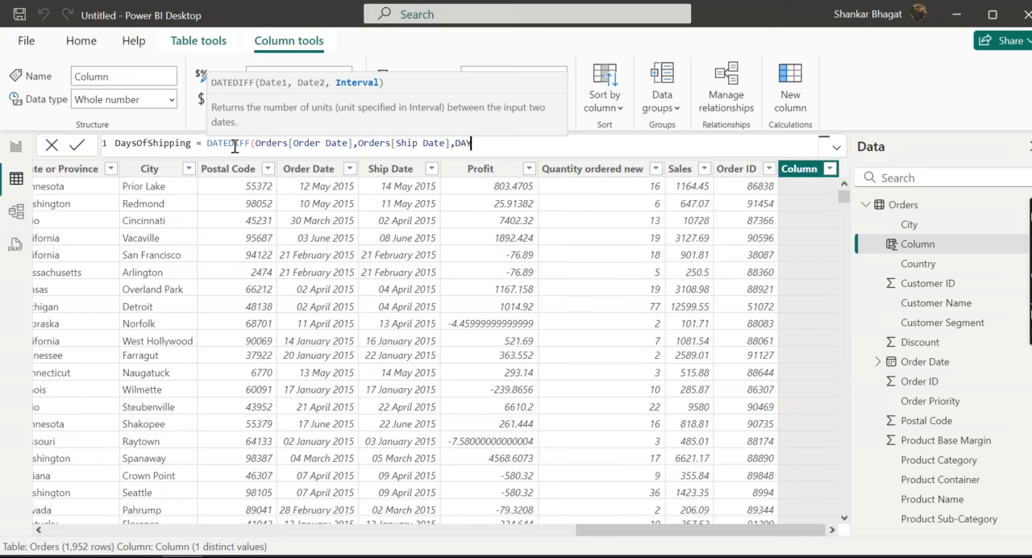
{"action": "type", "text": ")"}
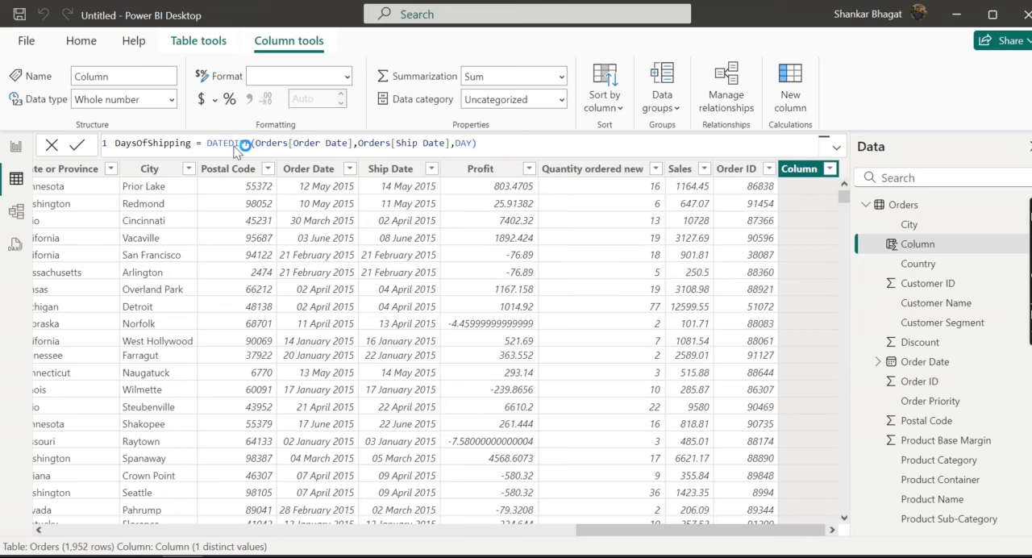
{"action": "key", "text": "Return"}
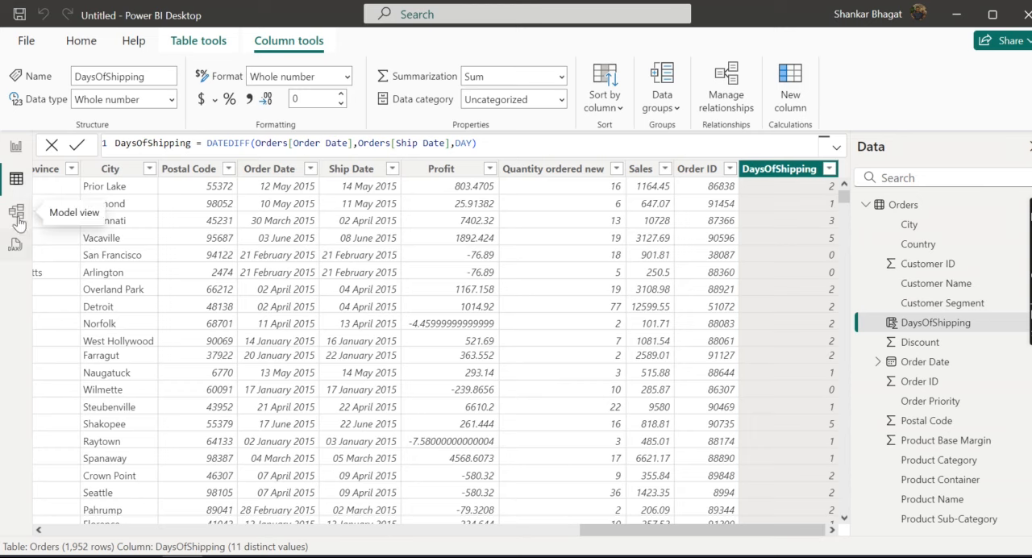
{"action": "left_click", "coordinate": [866, 205]}
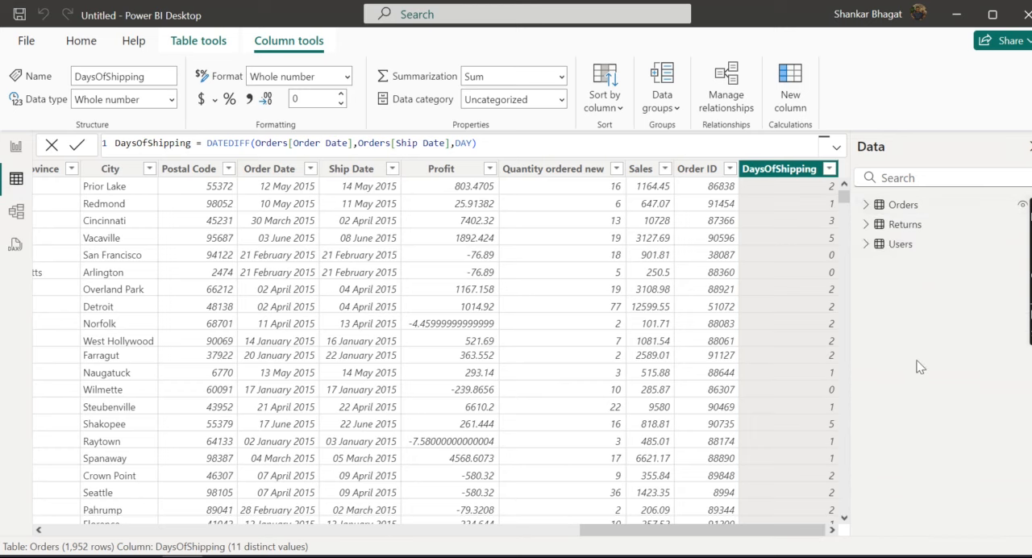
Step: Add a new calculated column to the Returns table and name it Returned in its formula
{"action": "left_click", "coordinate": [904, 225]}
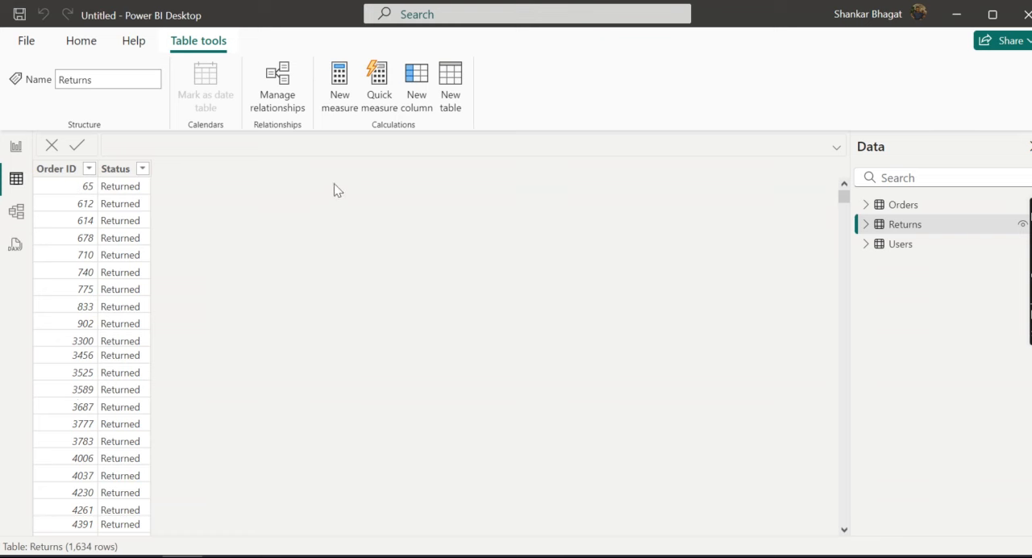
{"action": "left_click", "coordinate": [414, 100]}
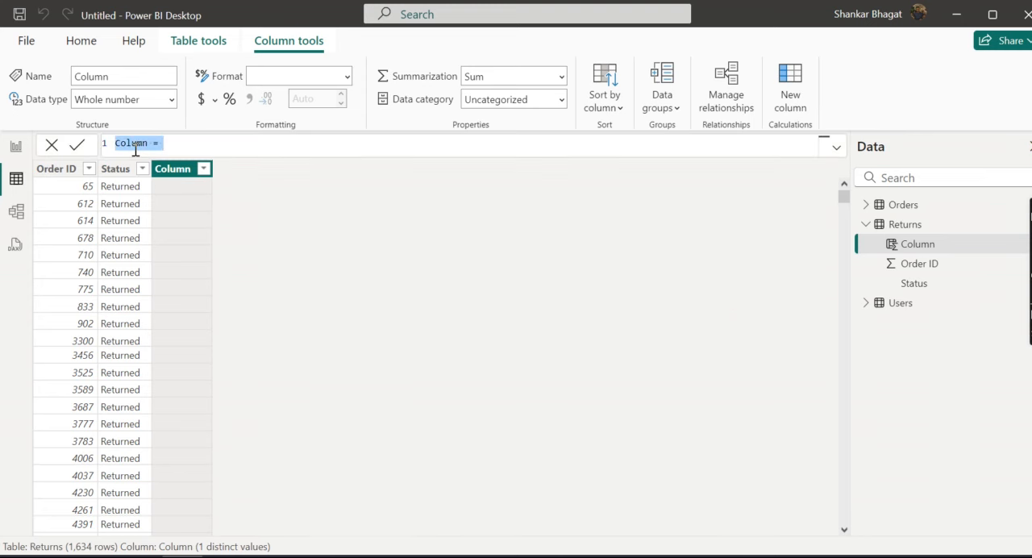
{"action": "type", "text": "Returned = if("}
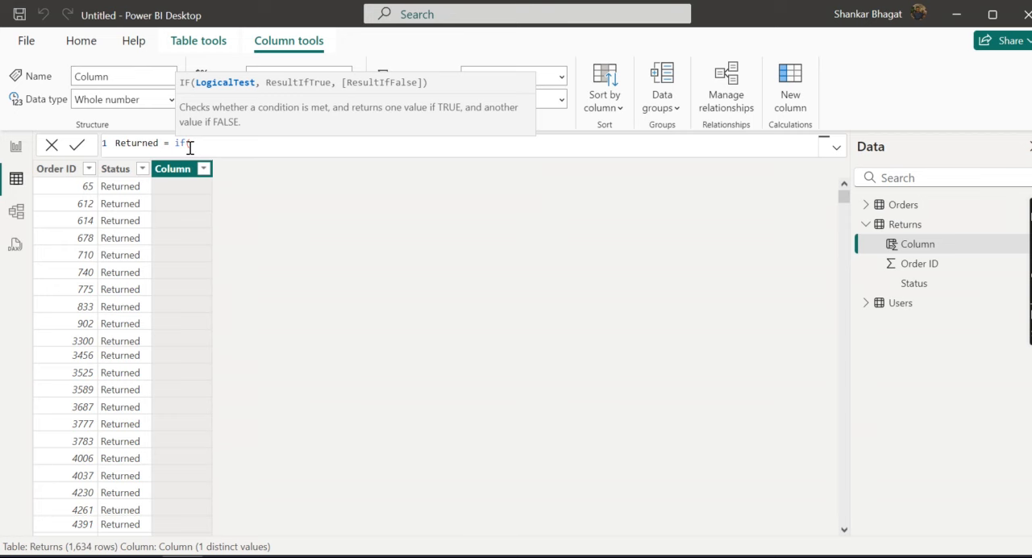
{"action": "type", "text": "ret"}
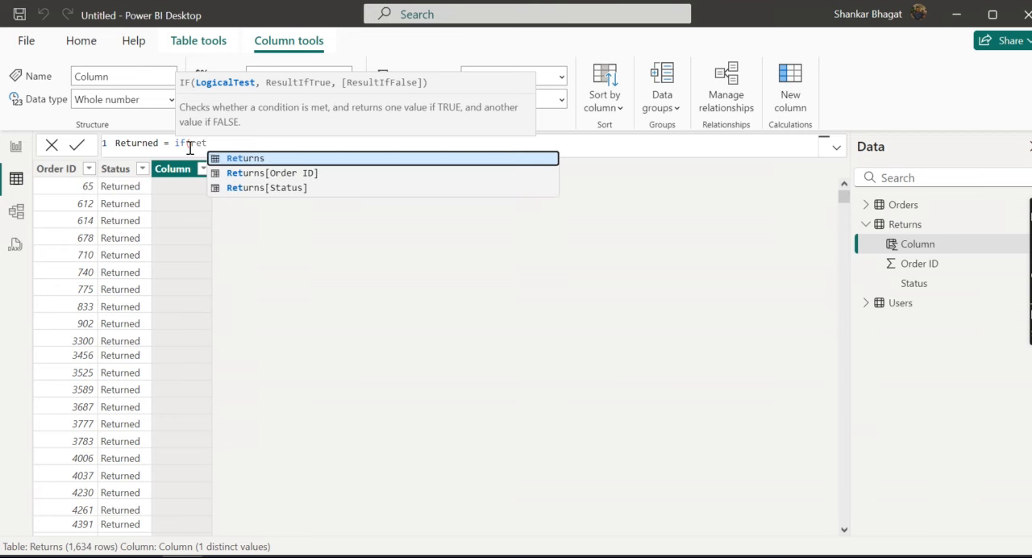
Step: Start the Returned formula with the IF function, using Returns[Status]="Returned" as the logical test
{"action": "key", "text": "Tab"}
{"action": "type", "text": "[St"}
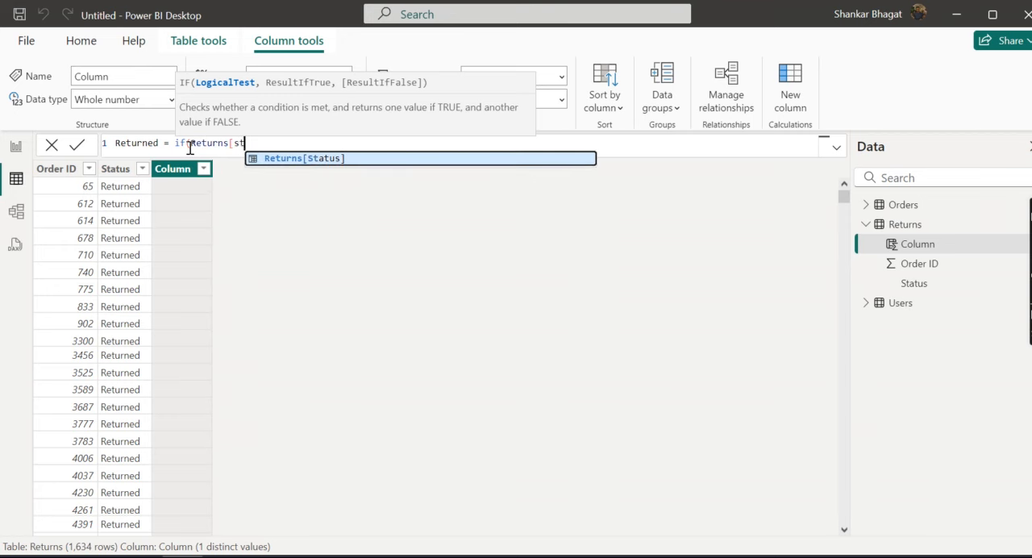
{"action": "key", "text": "Tab"}
{"action": "type", "text": "="}
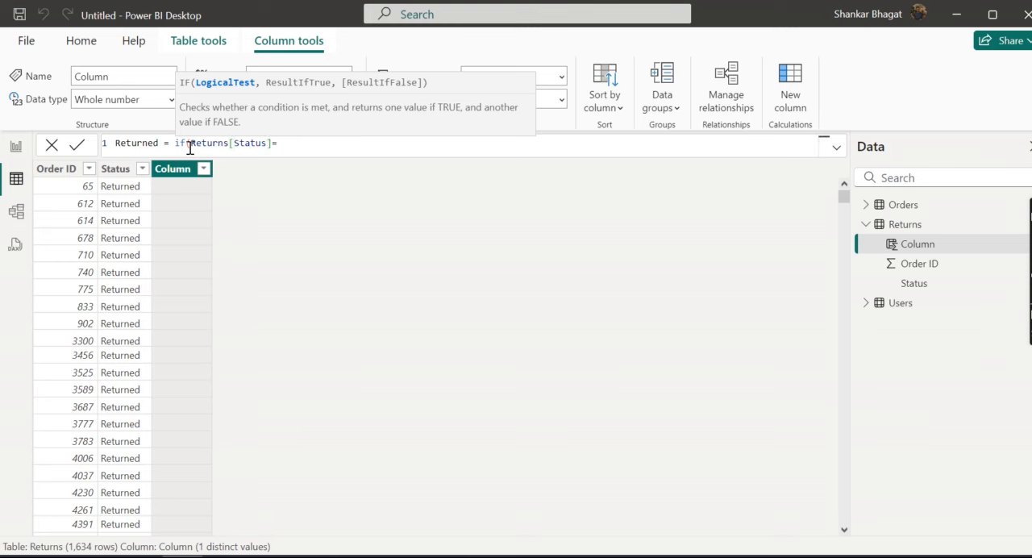
{"action": "type", "text": "\"Returned\",\"Yes\",\"No"}
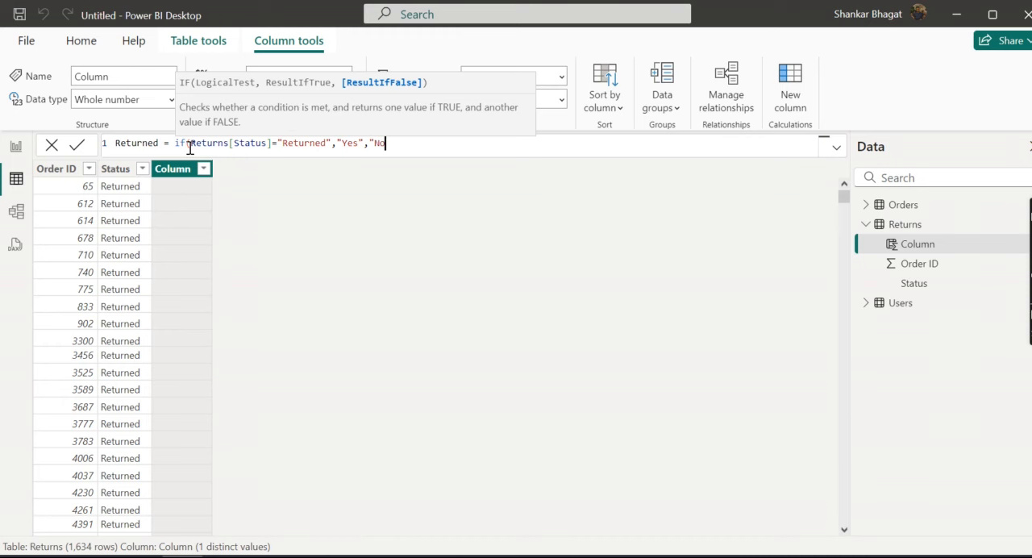
{"action": "type", "text": "\")"}
Step: Complete the IF formula with "Yes" as the true result and "No" as the false result, and commit it
{"action": "left_click", "coordinate": [121, 144]}
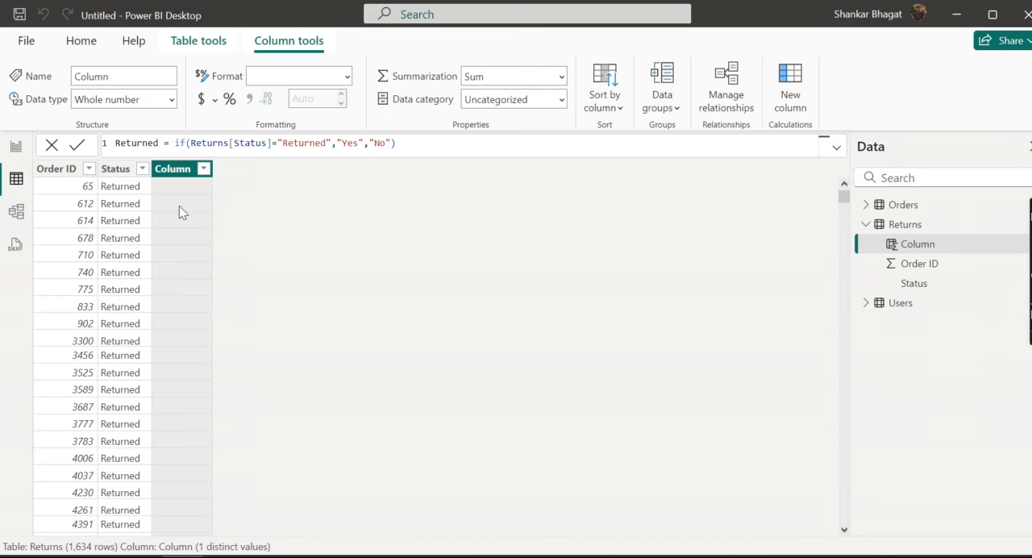
{"action": "key", "text": "Return"}
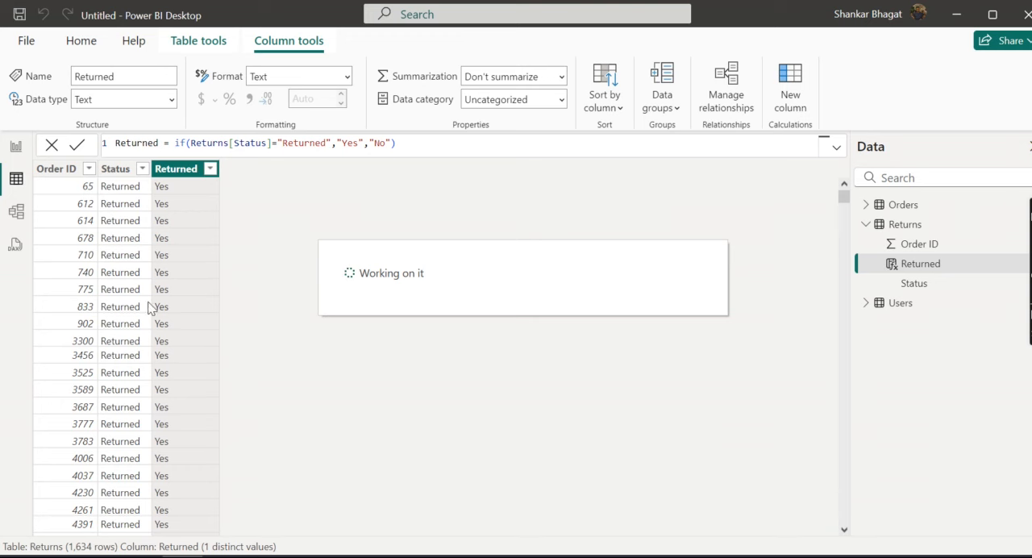
Step: Examine the rows of the Users table and the Orders, Returns and Users tables in the model diagram
{"action": "left_click", "coordinate": [900, 307]}
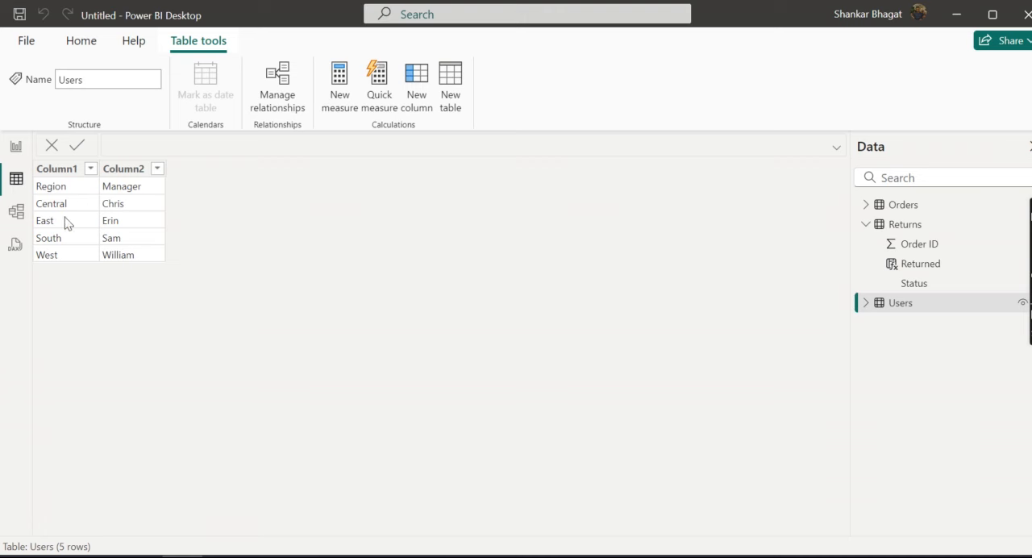
{"action": "left_click", "coordinate": [14, 148]}
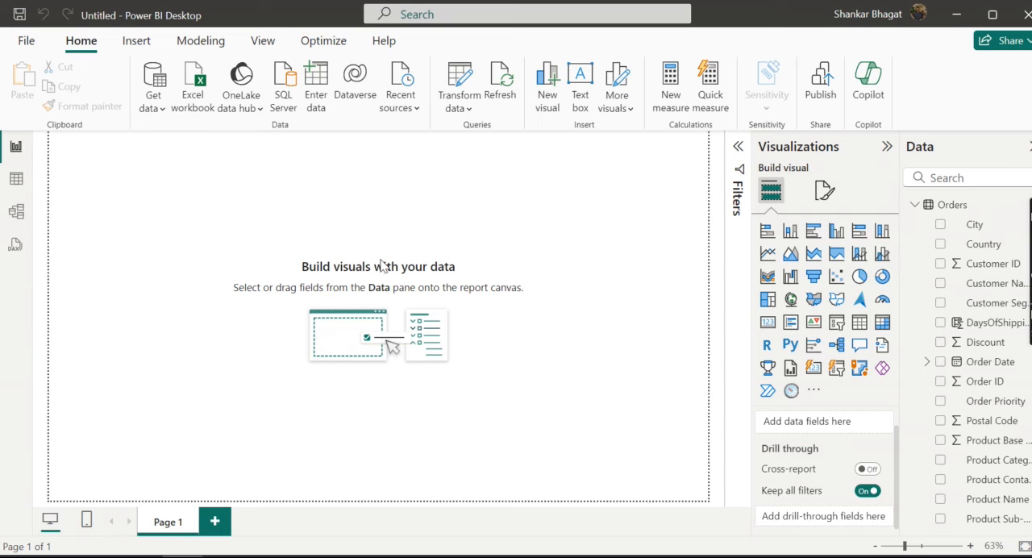
{"action": "left_click", "coordinate": [18, 213]}
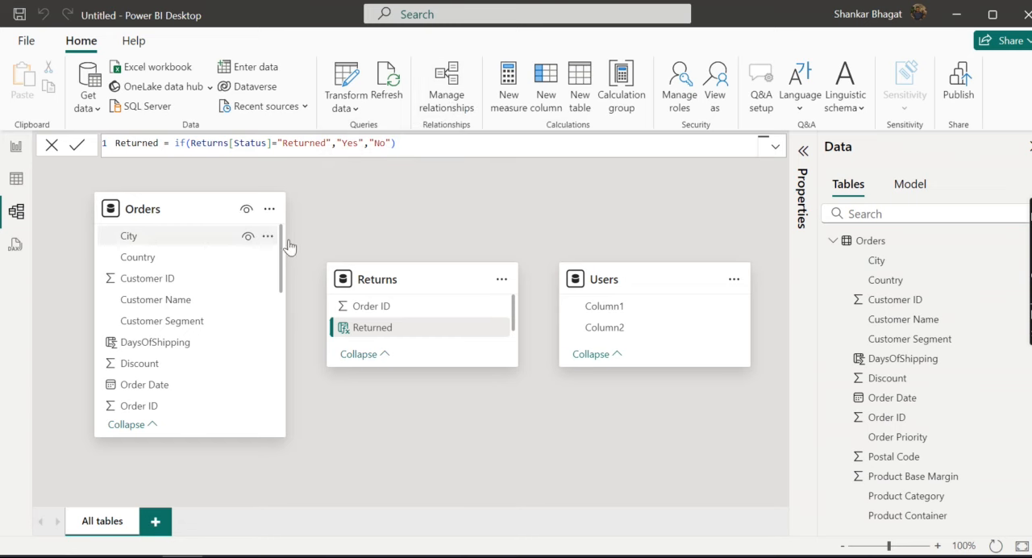
Step: Add a clustered column chart to the report page, enlarge it and place it nearer the page's middle
{"action": "left_click", "coordinate": [15, 146]}
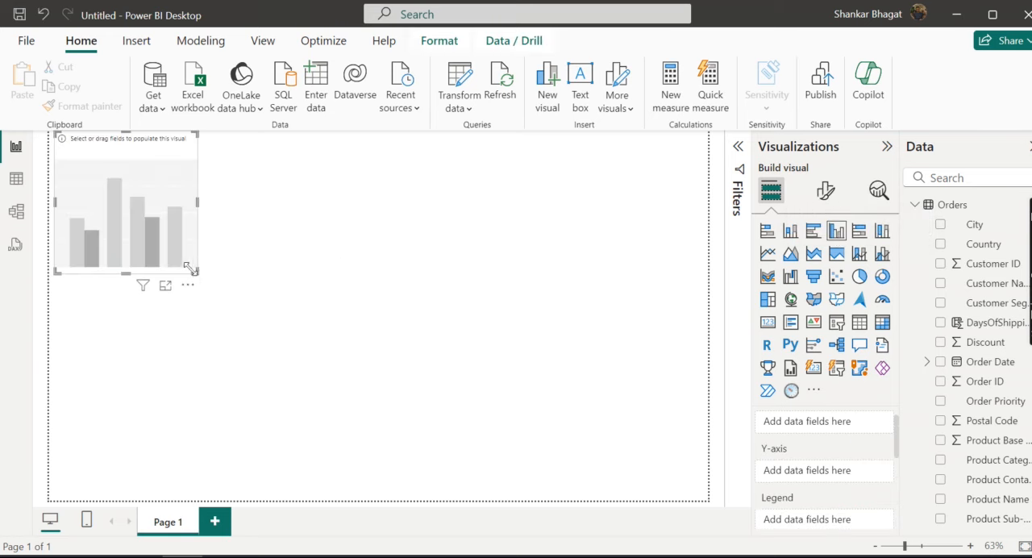
{"action": "left_click_drag", "start_coordinate": [196, 273], "coordinate": [354, 363]}
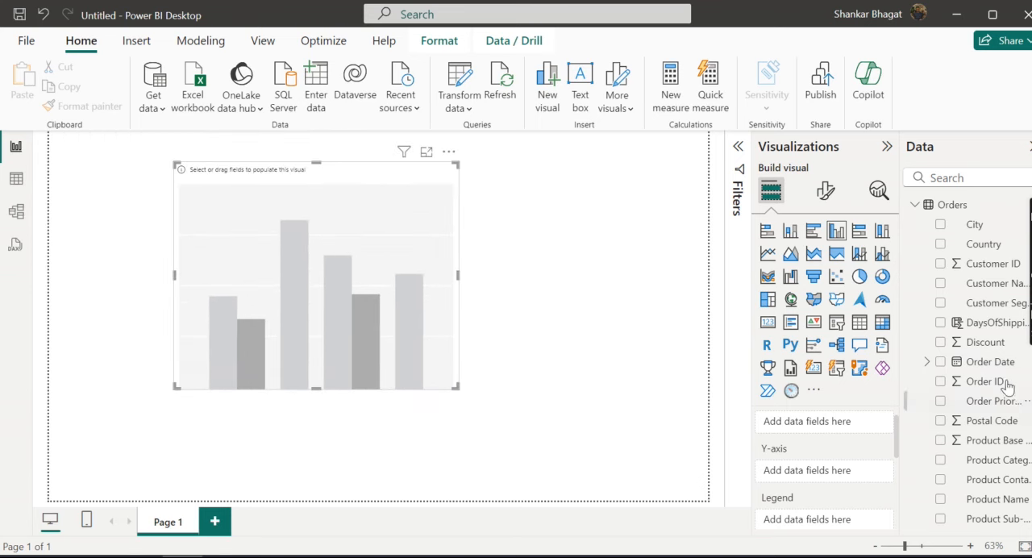
Step: Try charting City on the Y-axis against Order ID on the X-axis, with City also tried as the legend
{"action": "scroll", "coordinate": [897, 449], "scroll_direction": "up", "scroll_amount": 1}
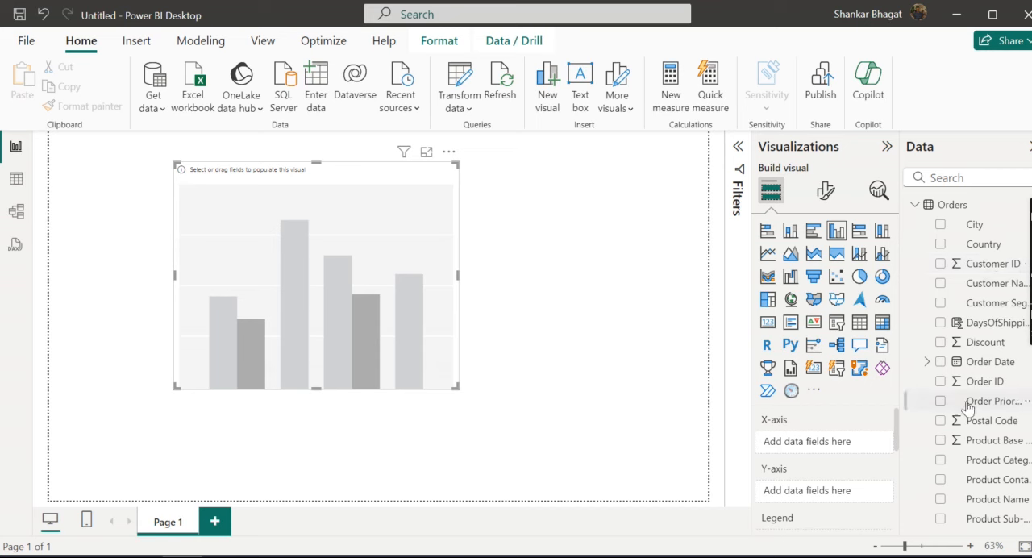
{"action": "left_click_drag", "start_coordinate": [984, 390], "coordinate": [835, 449]}
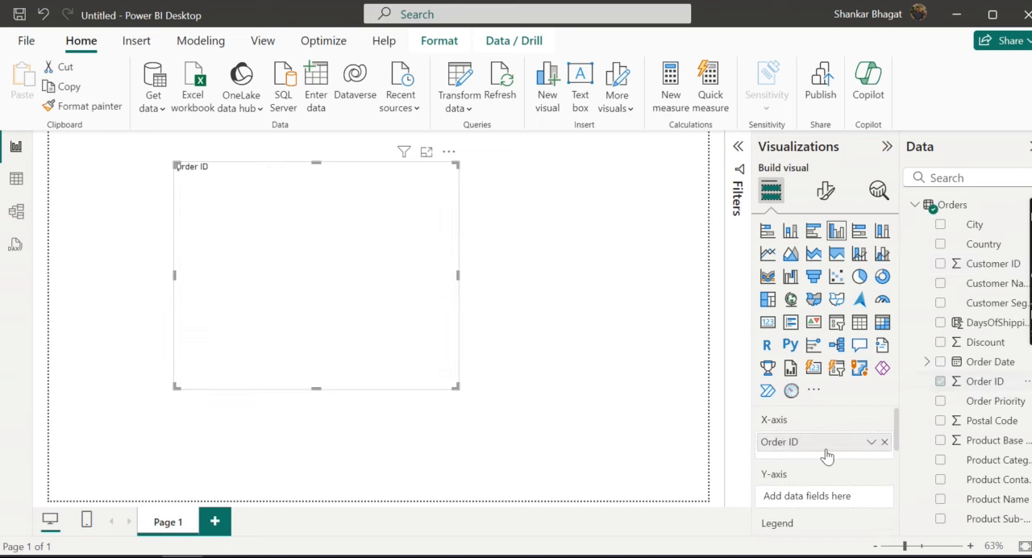
{"action": "scroll", "coordinate": [899, 444], "scroll_direction": "down", "scroll_amount": 1}
{"action": "scroll", "coordinate": [899, 444], "scroll_direction": "down", "scroll_amount": 1}
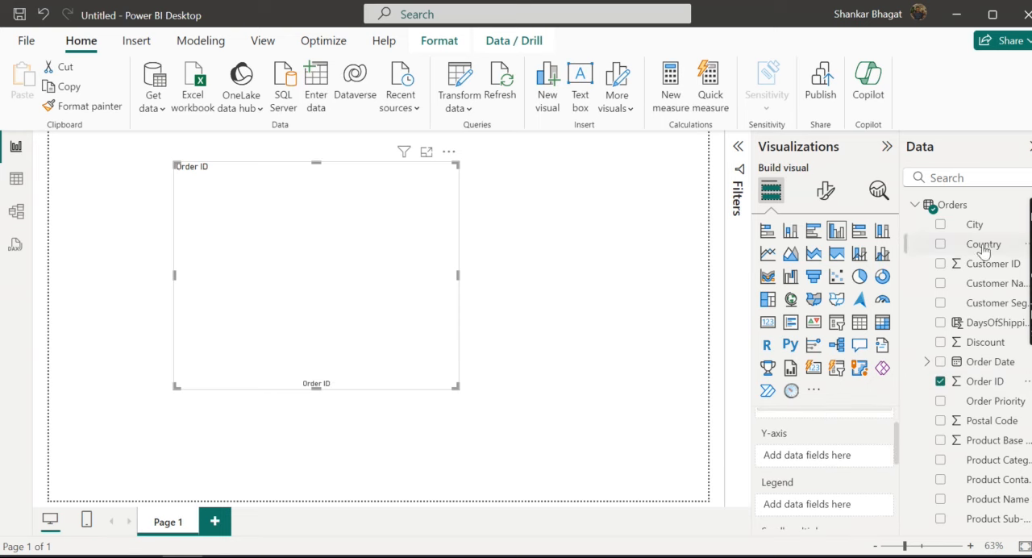
{"action": "left_click_drag", "start_coordinate": [985, 250], "coordinate": [807, 512]}
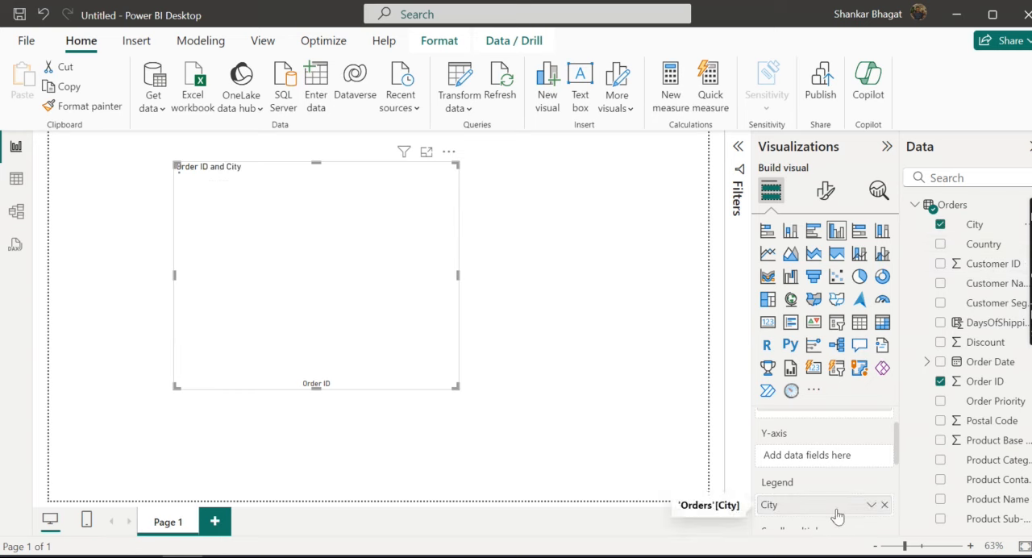
{"action": "left_click", "coordinate": [884, 504]}
{"action": "left_click_drag", "start_coordinate": [977, 224], "coordinate": [814, 456]}
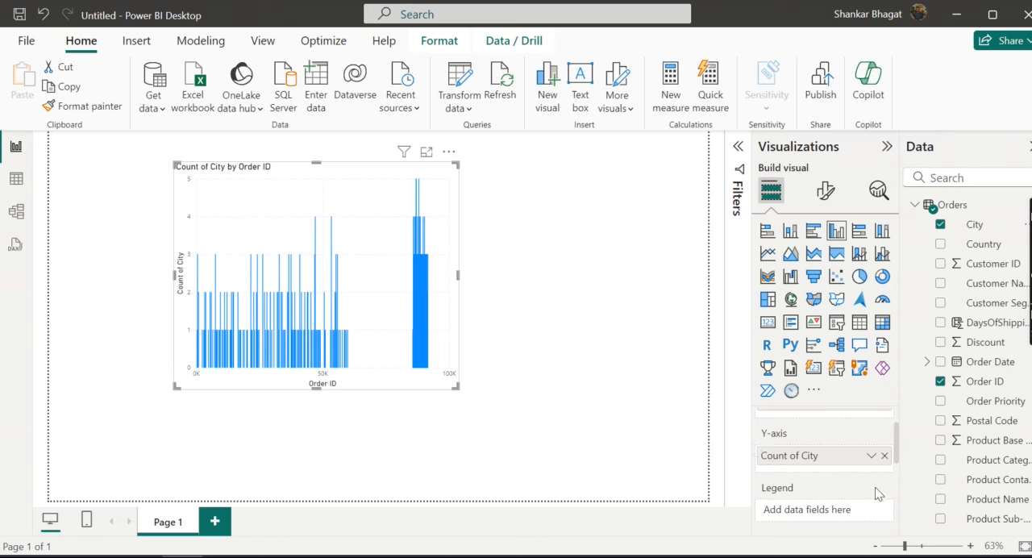
Step: Replace Order ID with City on the chart's X-axis and plot the count of Order ID on the Y-axis
{"action": "scroll", "coordinate": [887, 449], "scroll_direction": "up", "scroll_amount": 1}
{"action": "left_click", "coordinate": [884, 433]}
{"action": "left_click_drag", "start_coordinate": [803, 487], "coordinate": [802, 446]}
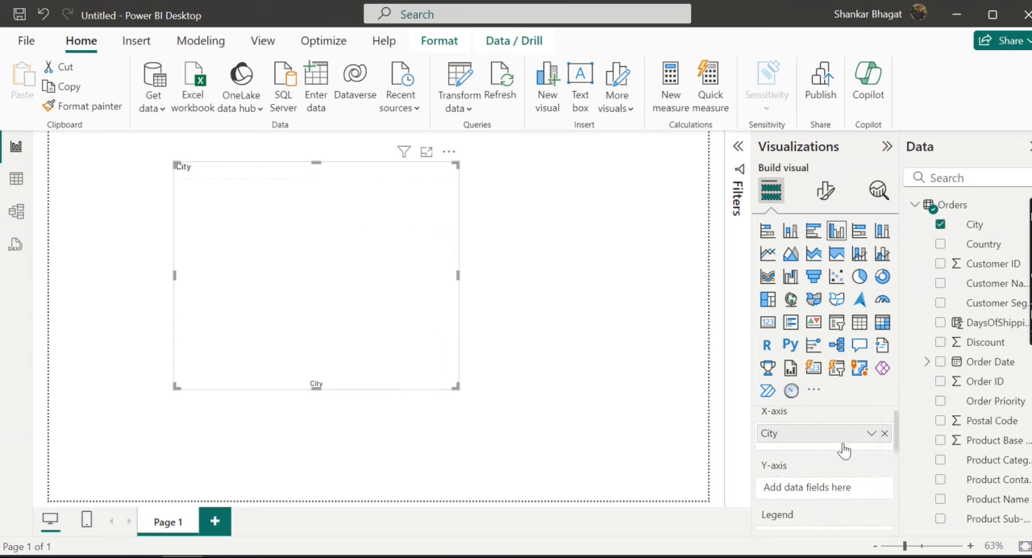
{"action": "scroll", "coordinate": [897, 439], "scroll_direction": "down", "scroll_amount": 1}
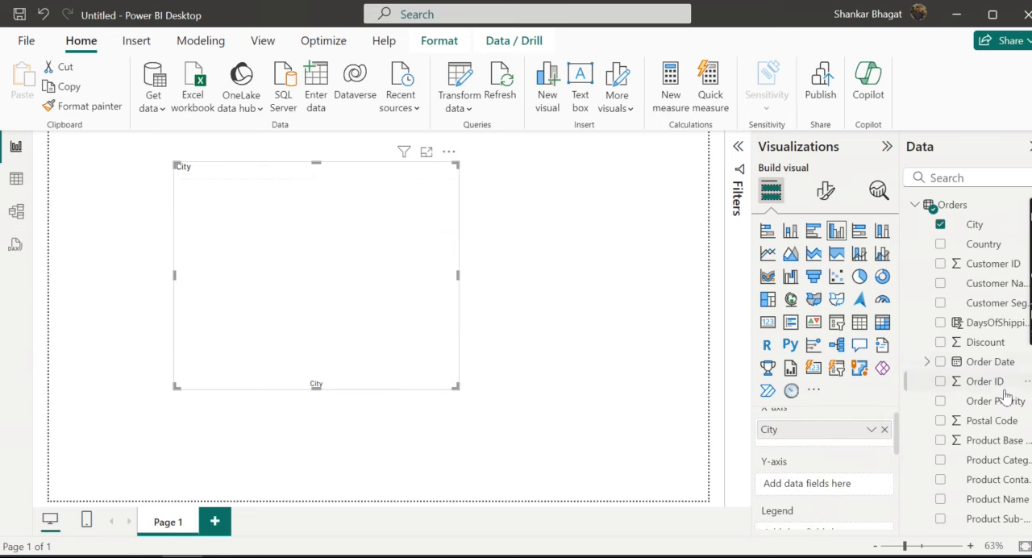
{"action": "left_click_drag", "start_coordinate": [991, 390], "coordinate": [838, 483]}
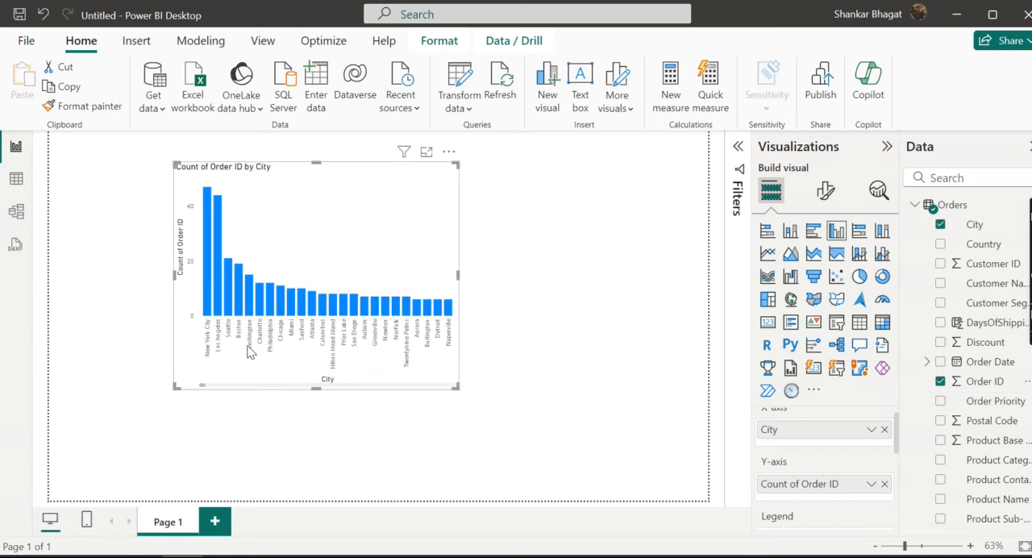
Step: Widen the Count of Order ID by City chart and shift it toward the page's left edge
{"action": "left_click_drag", "start_coordinate": [459, 274], "coordinate": [599, 279]}
{"action": "left_click_drag", "start_coordinate": [468, 236], "coordinate": [389, 234]}
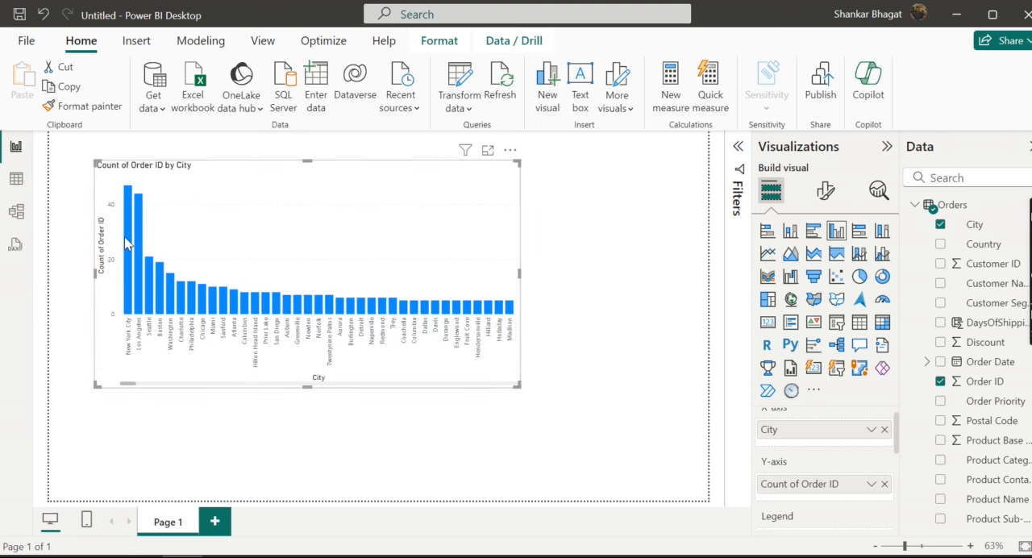
{"action": "mouse_move", "coordinate": [128, 240]}
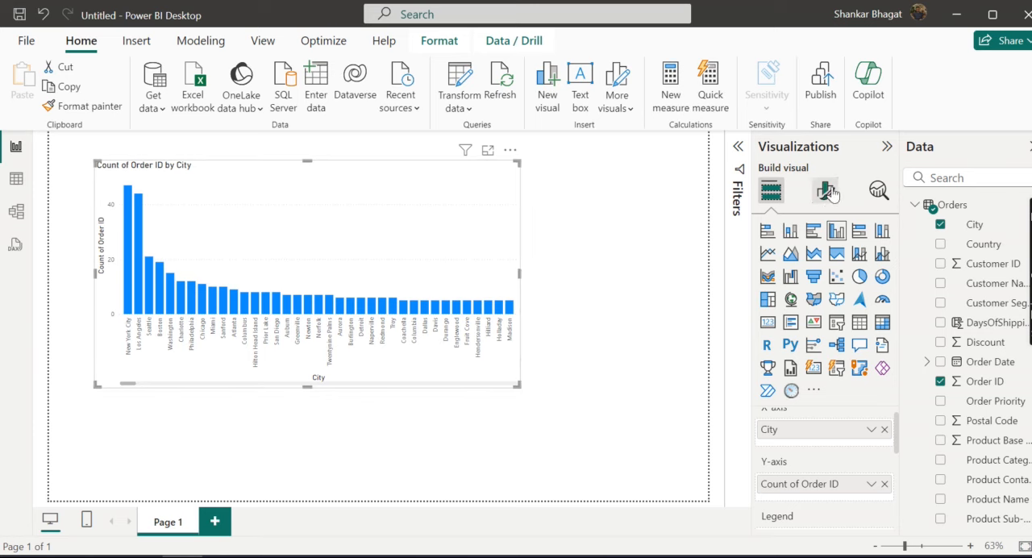
Step: Turn on the visual border and the shadow effect for the column chart
{"action": "left_click", "coordinate": [826, 191]}
{"action": "left_click", "coordinate": [823, 264]}
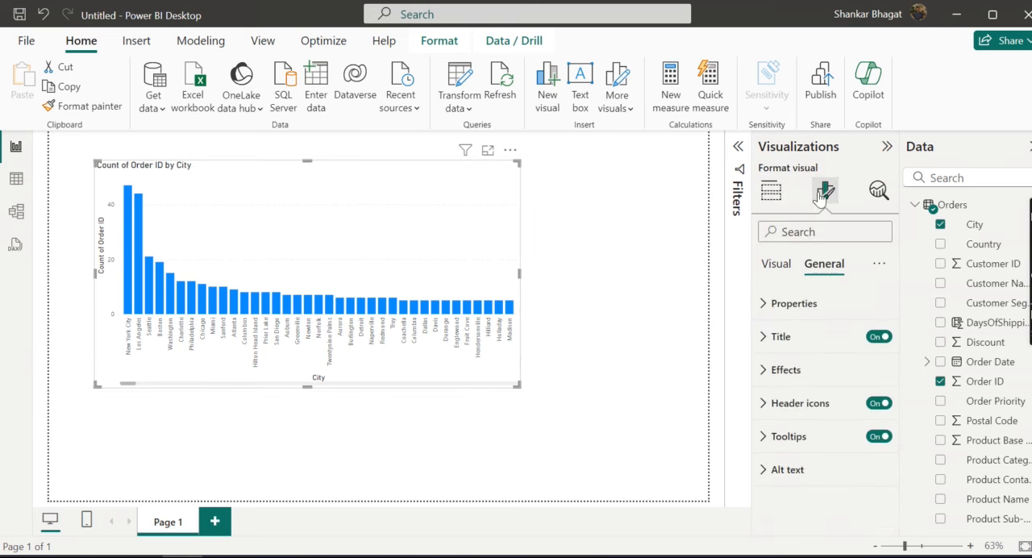
{"action": "left_click", "coordinate": [797, 370]}
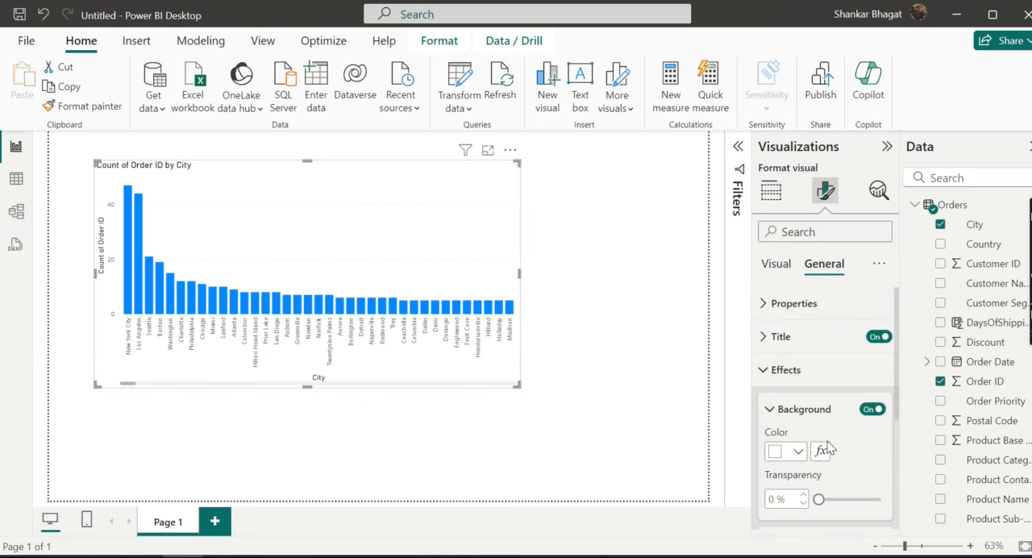
{"action": "scroll", "coordinate": [827, 448], "scroll_direction": "down", "scroll_amount": 3}
{"action": "left_click", "coordinate": [872, 352]}
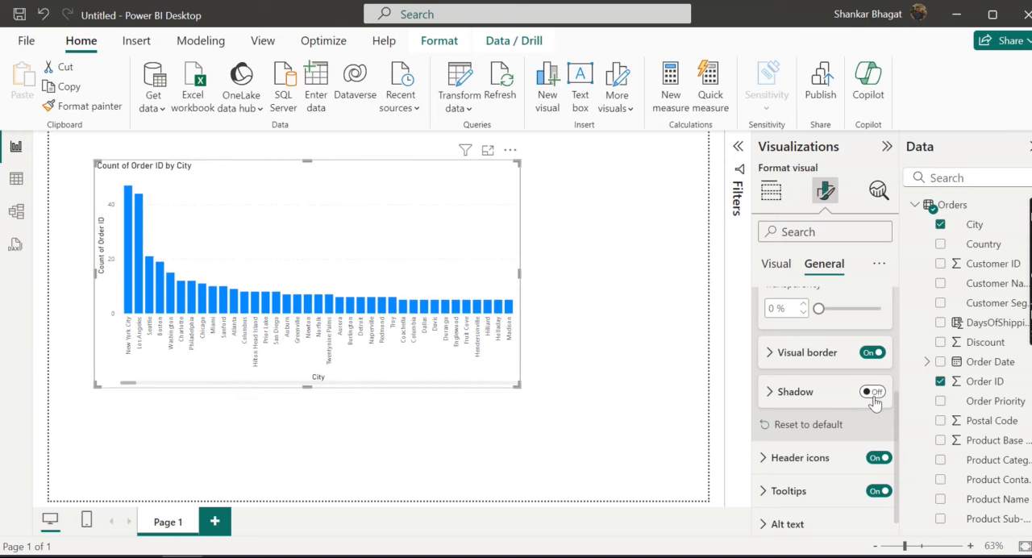
{"action": "left_click", "coordinate": [872, 393]}
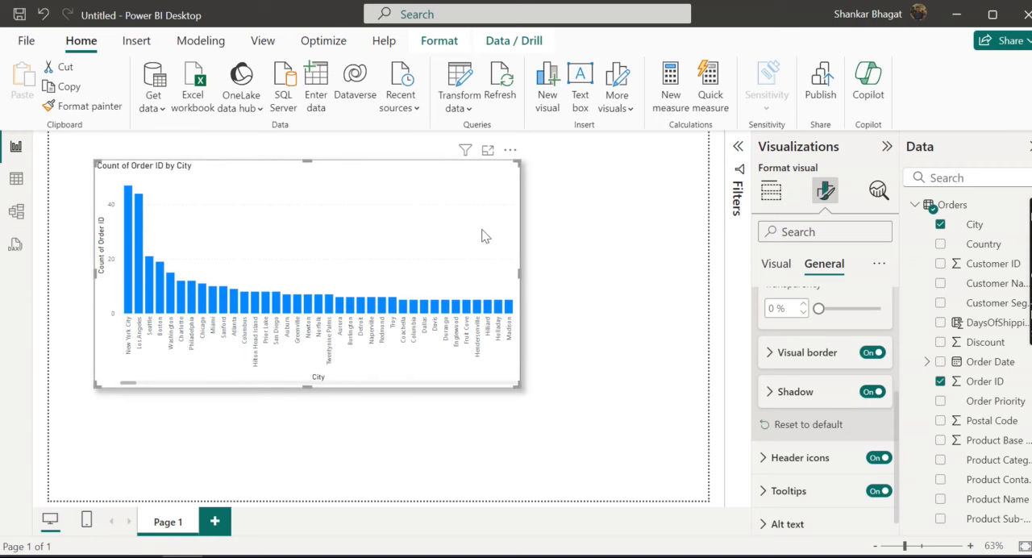
Step: Turn on the divider under the column chart's title and move the chart toward the page's upper-left corner
{"action": "left_click", "coordinate": [771, 266]}
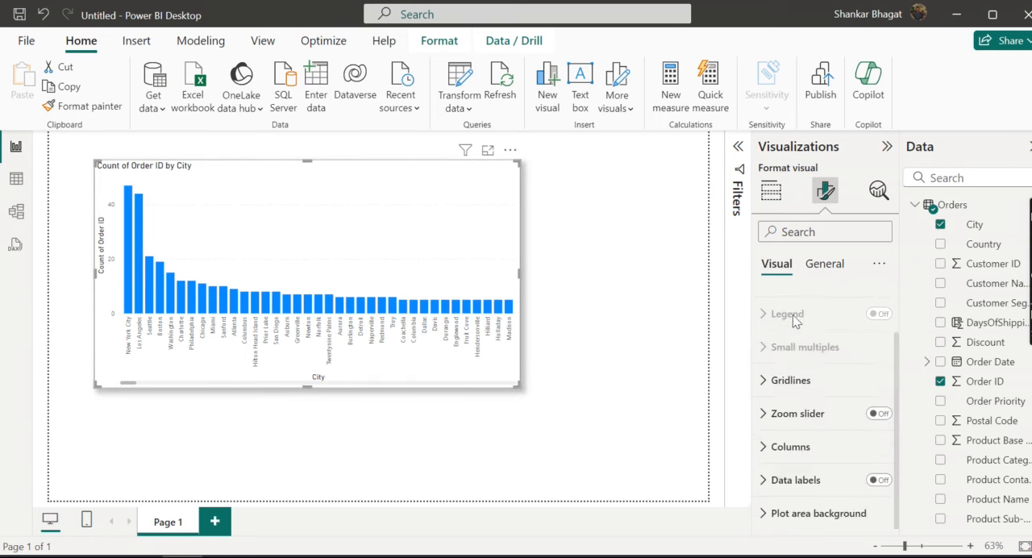
{"action": "scroll", "coordinate": [795, 329], "scroll_direction": "up", "scroll_amount": 2}
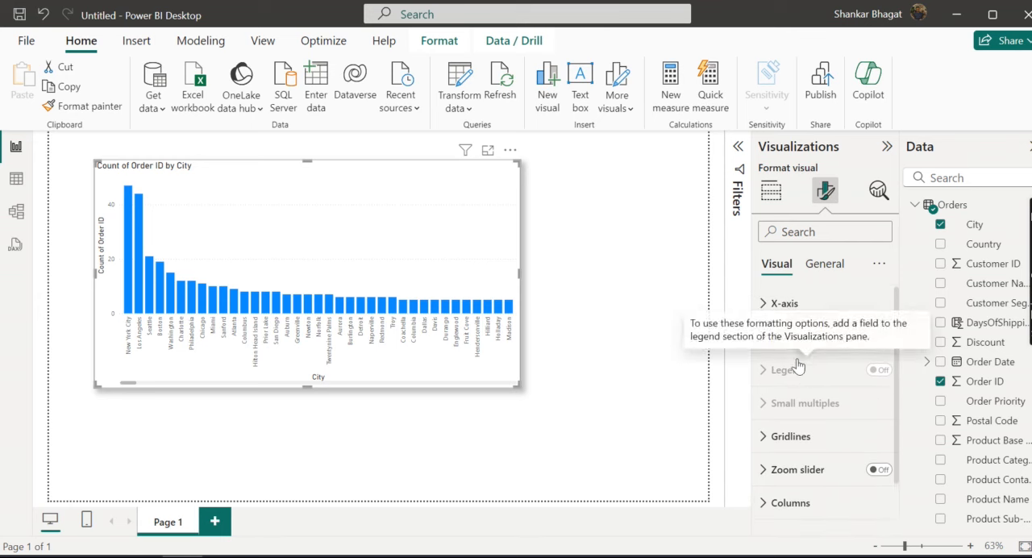
{"action": "left_click", "coordinate": [822, 264]}
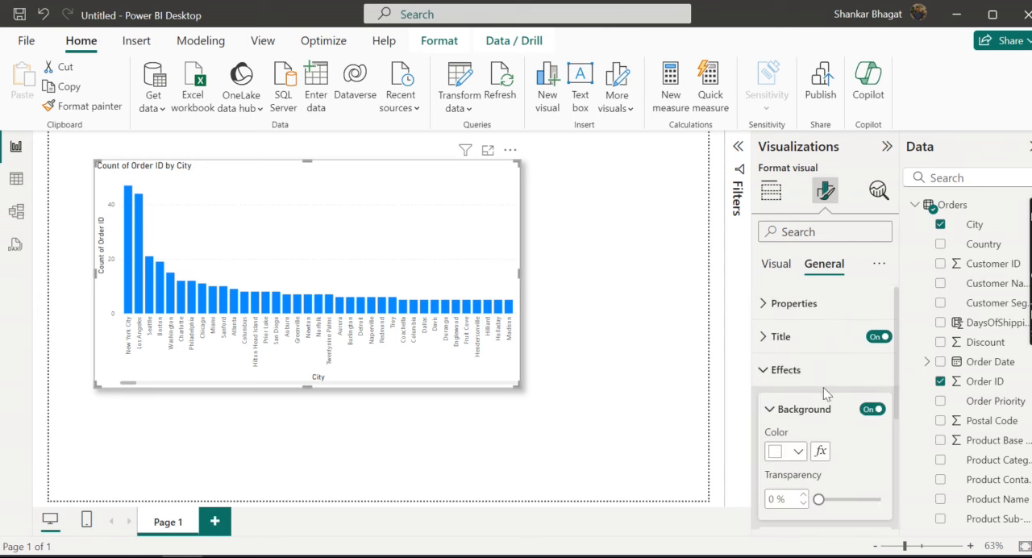
{"action": "left_click", "coordinate": [793, 342]}
{"action": "scroll", "coordinate": [816, 411], "scroll_direction": "down", "scroll_amount": 3}
{"action": "scroll", "coordinate": [824, 459], "scroll_direction": "down", "scroll_amount": 3}
{"action": "left_click", "coordinate": [872, 380]}
{"action": "left_click_drag", "start_coordinate": [379, 209], "coordinate": [353, 204]}
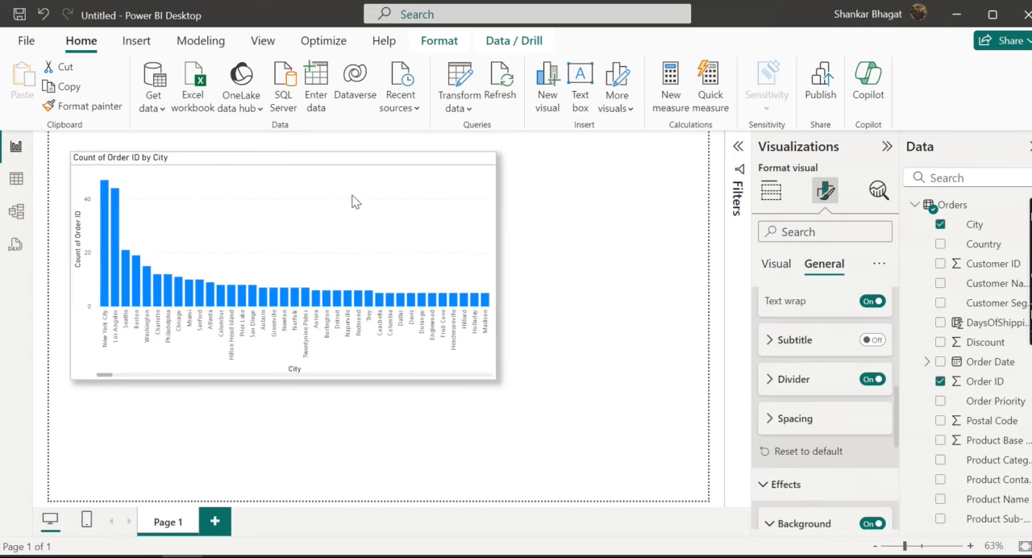
Step: Add an empty slicer to the report page and place it beside the column chart, on its right
{"action": "left_click", "coordinate": [515, 417]}
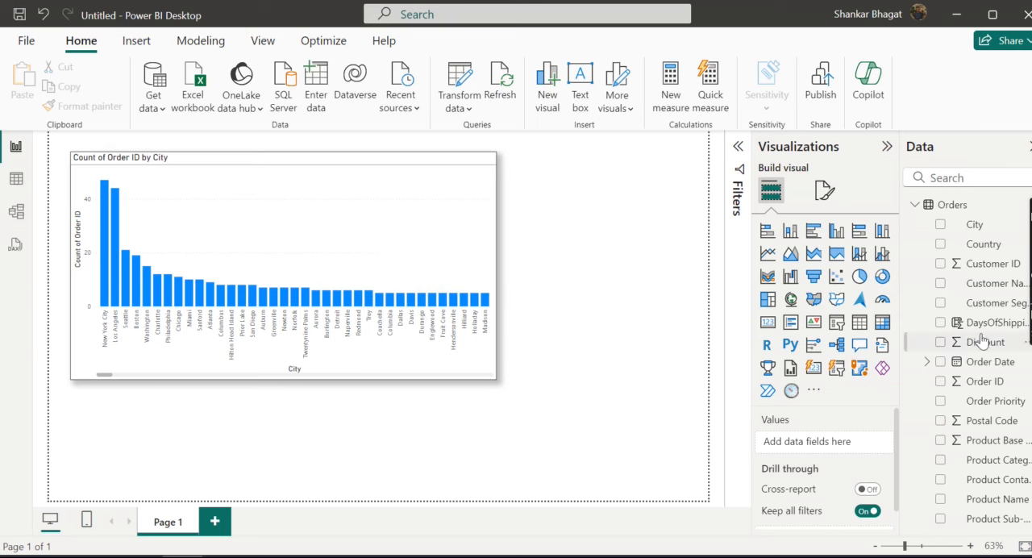
{"action": "scroll", "coordinate": [982, 342], "scroll_direction": "down", "scroll_amount": 5}
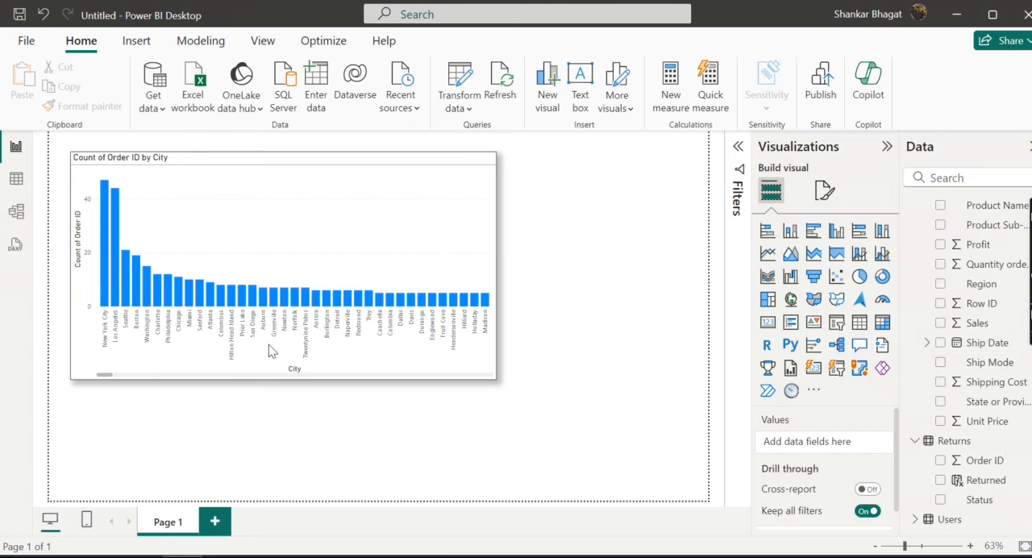
{"action": "left_click_drag", "start_coordinate": [229, 434], "coordinate": [545, 256]}
{"action": "left_click_drag", "start_coordinate": [642, 262], "coordinate": [620, 231]}
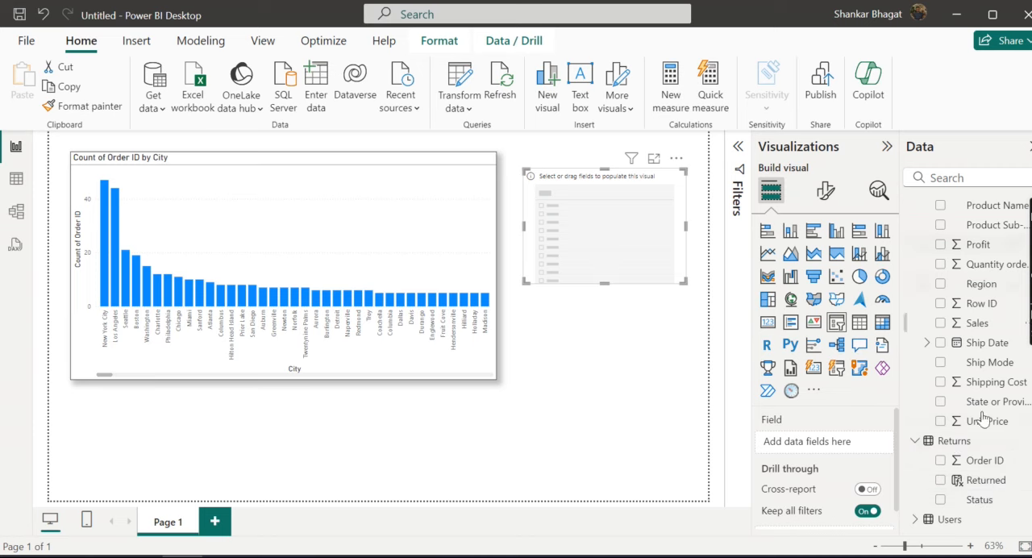
Step: Fill the empty slicer with the Status field from Returns instead of Returned, and make the slicer slightly narrower
{"action": "left_click_drag", "start_coordinate": [978, 488], "coordinate": [609, 245]}
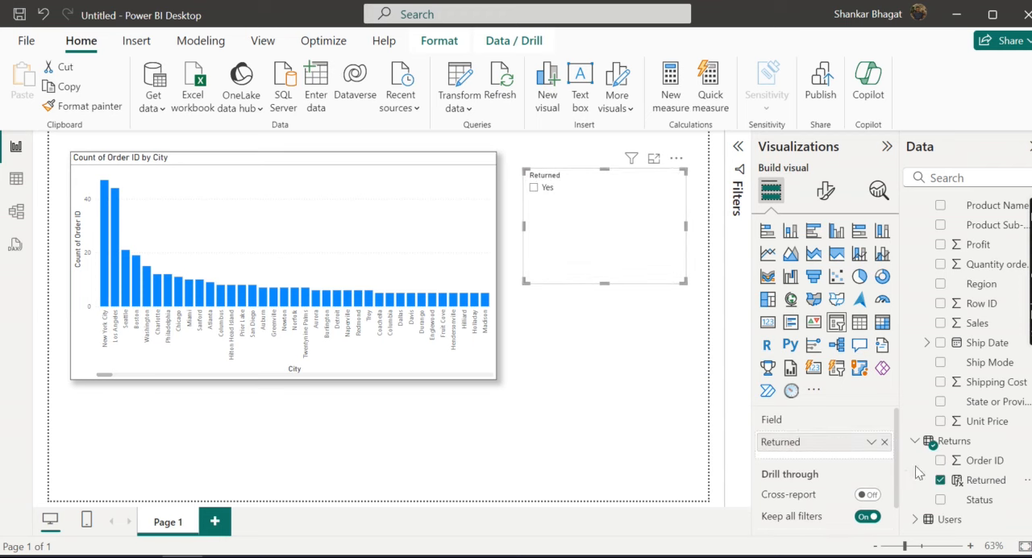
{"action": "left_click", "coordinate": [939, 480]}
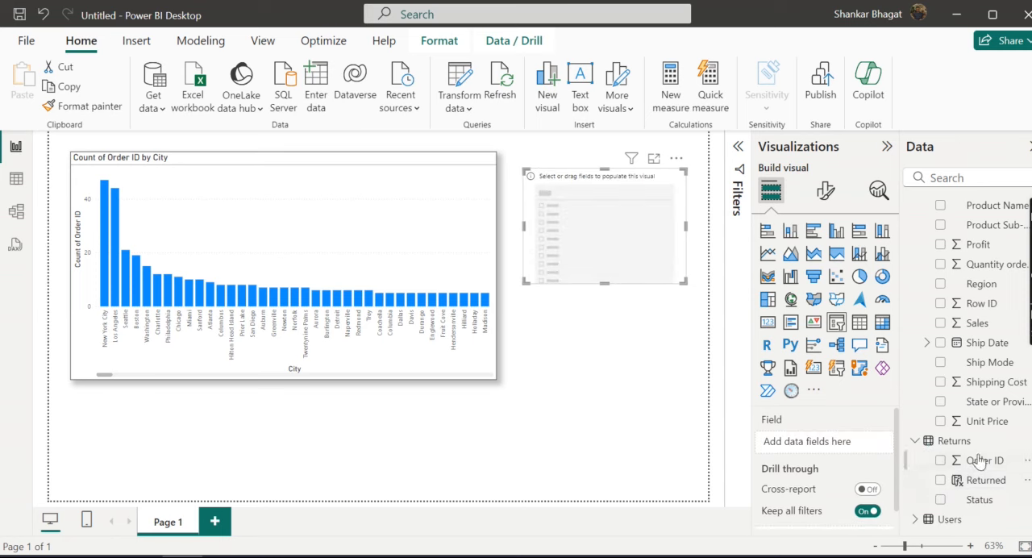
{"action": "left_click_drag", "start_coordinate": [971, 500], "coordinate": [610, 237]}
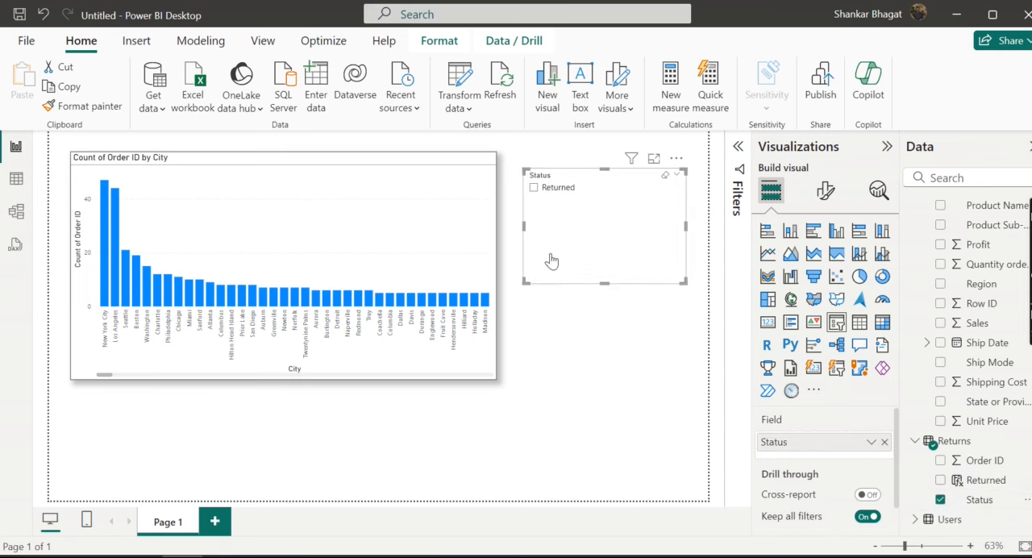
{"action": "left_click_drag", "start_coordinate": [683, 240], "coordinate": [657, 239]}
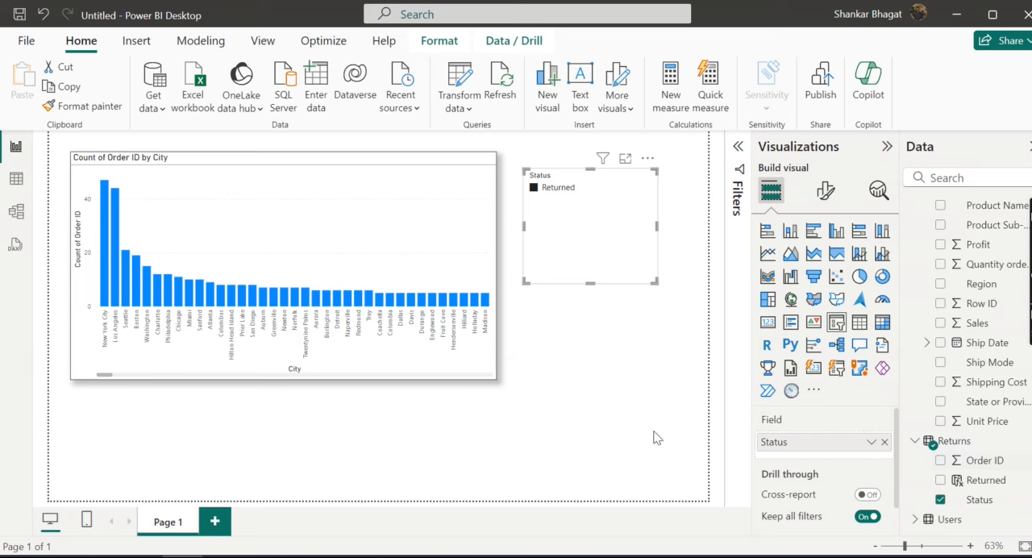
Step: Collapse the Orders and Returns tables in the field list
{"action": "scroll", "coordinate": [983, 415], "scroll_direction": "up", "scroll_amount": 5}
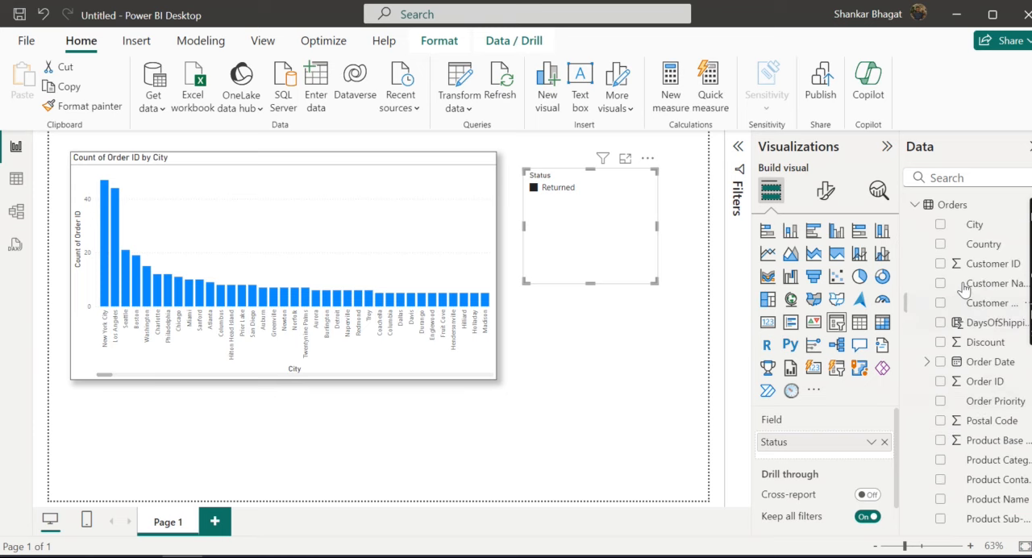
{"action": "left_click", "coordinate": [915, 204]}
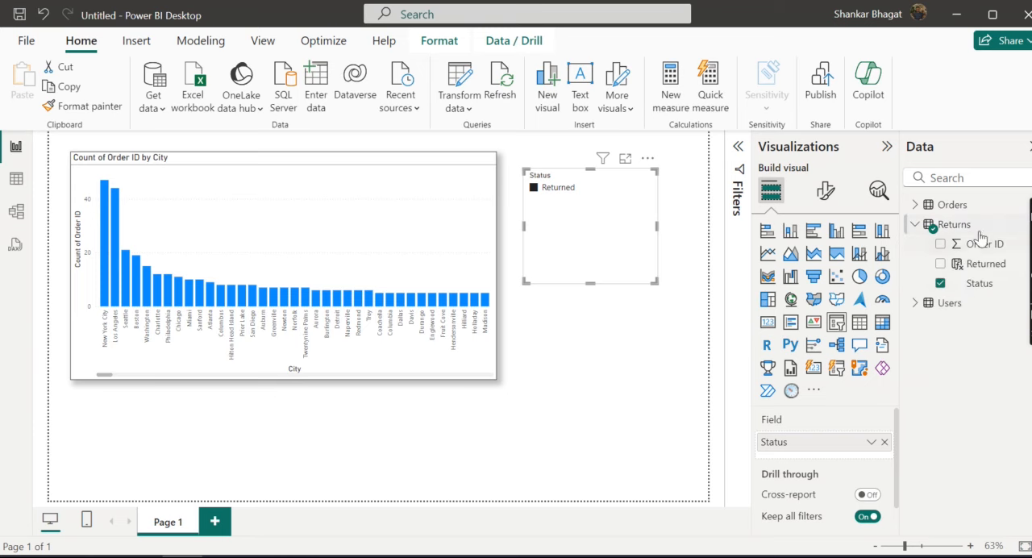
{"action": "left_click", "coordinate": [917, 227]}
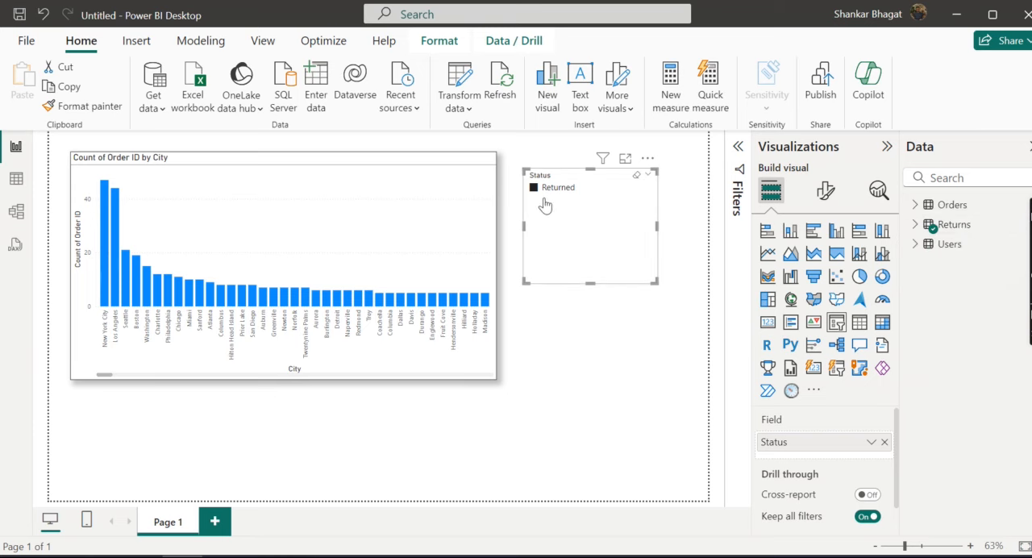
Step: Create an active many-to-one relationship from Orders Order ID to Returns Order ID in the model view, with single cross-filter direction
{"action": "left_click", "coordinate": [12, 215]}
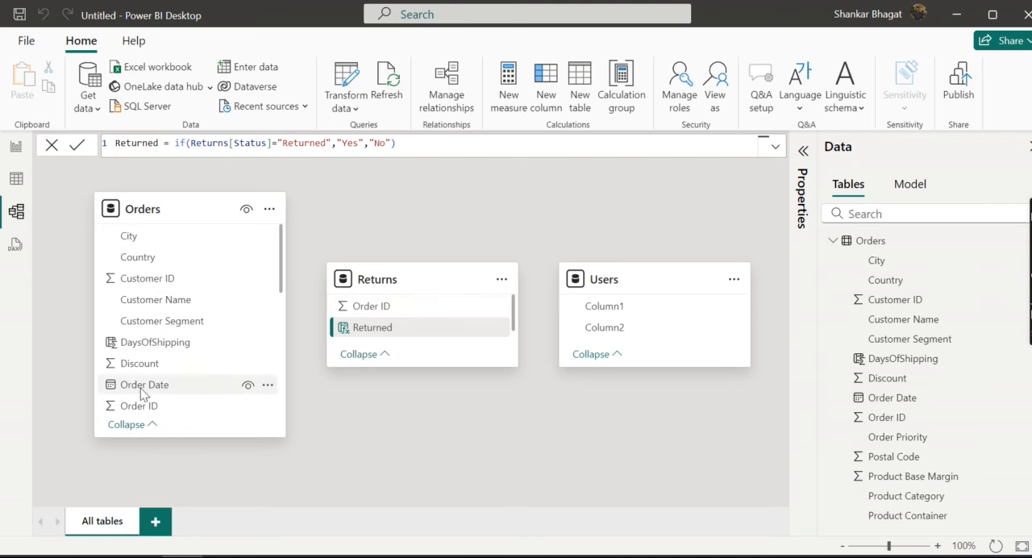
{"action": "left_click_drag", "start_coordinate": [139, 406], "coordinate": [395, 311]}
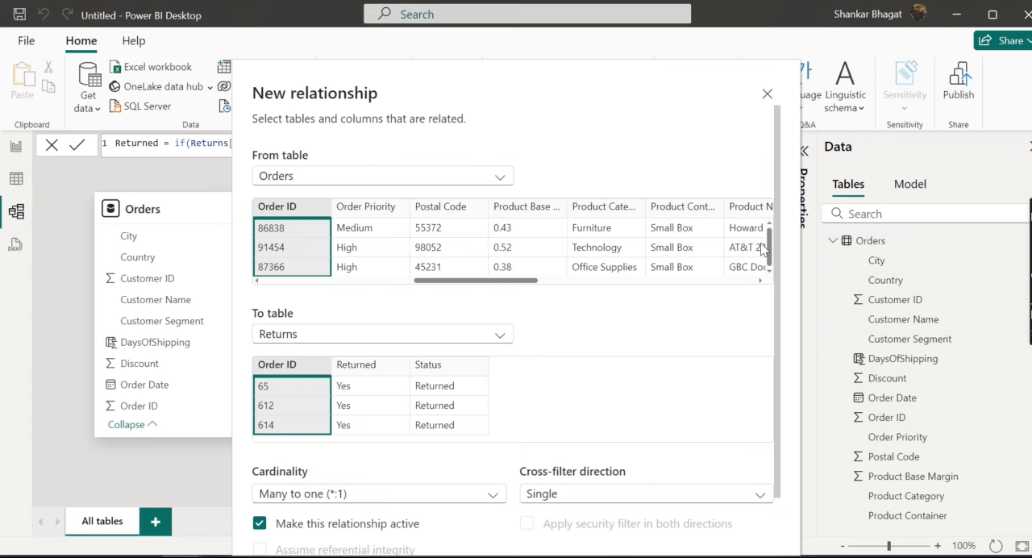
{"action": "scroll", "coordinate": [656, 346], "scroll_direction": "down", "scroll_amount": 2}
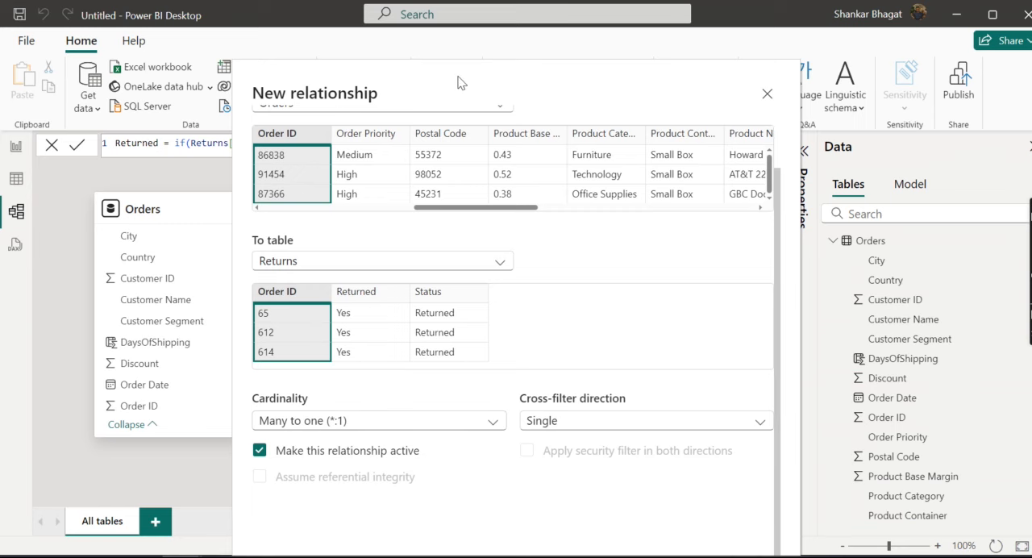
{"action": "left_click_drag", "start_coordinate": [458, 82], "coordinate": [522, 84]}
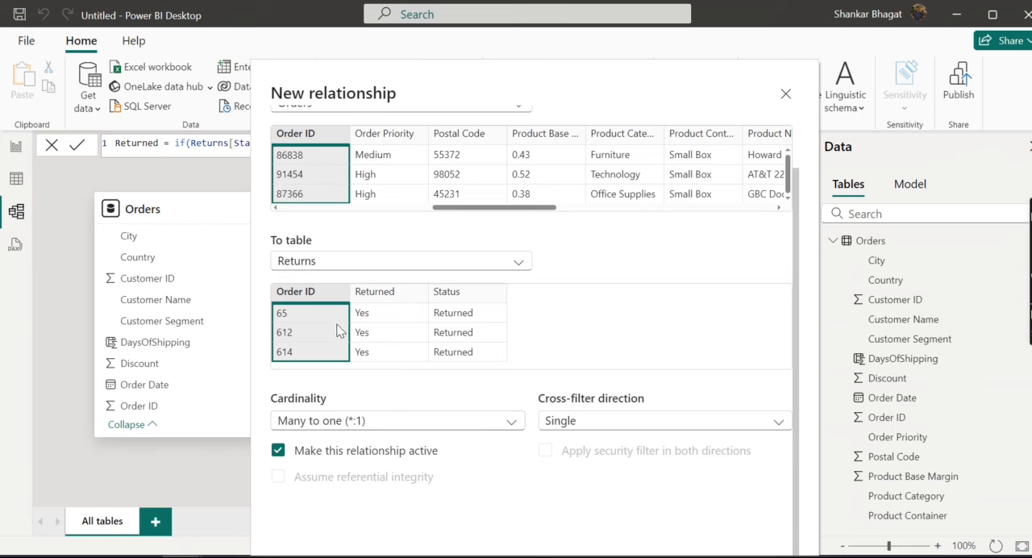
{"action": "left_click_drag", "start_coordinate": [452, 81], "coordinate": [598, 95]}
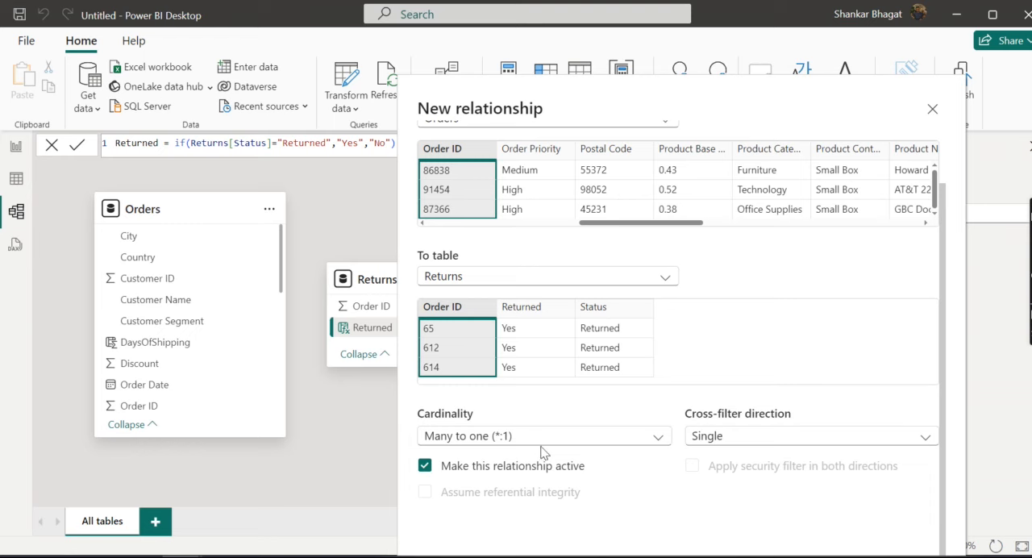
{"action": "left_click_drag", "start_coordinate": [675, 95], "coordinate": [580, 74]}
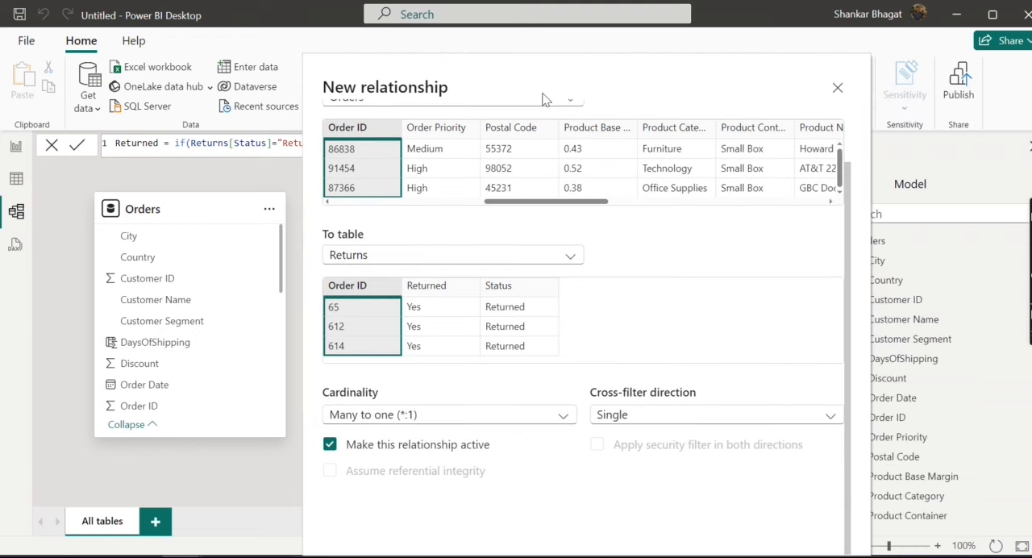
{"action": "left_click_drag", "start_coordinate": [657, 72], "coordinate": [590, 51]}
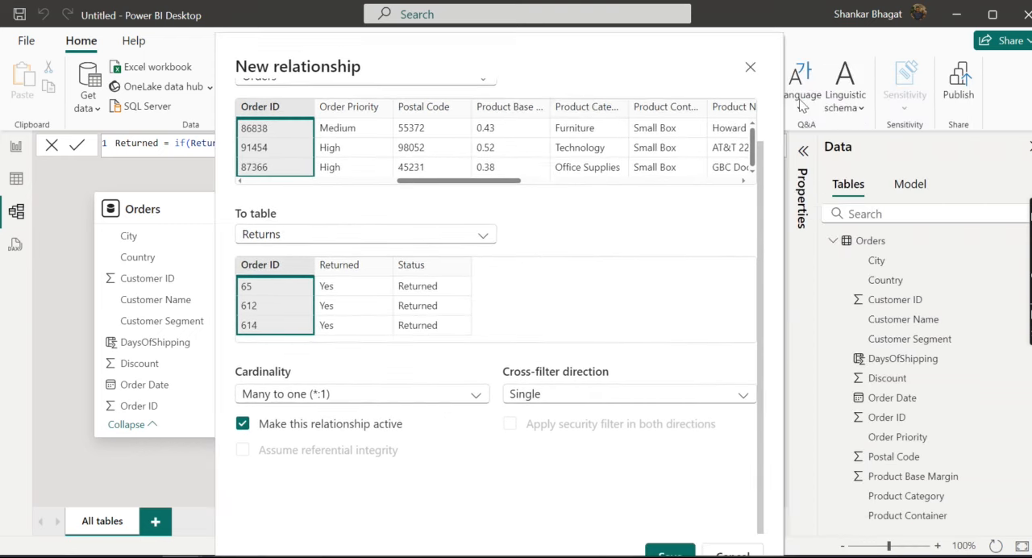
{"action": "left_click", "coordinate": [667, 541]}
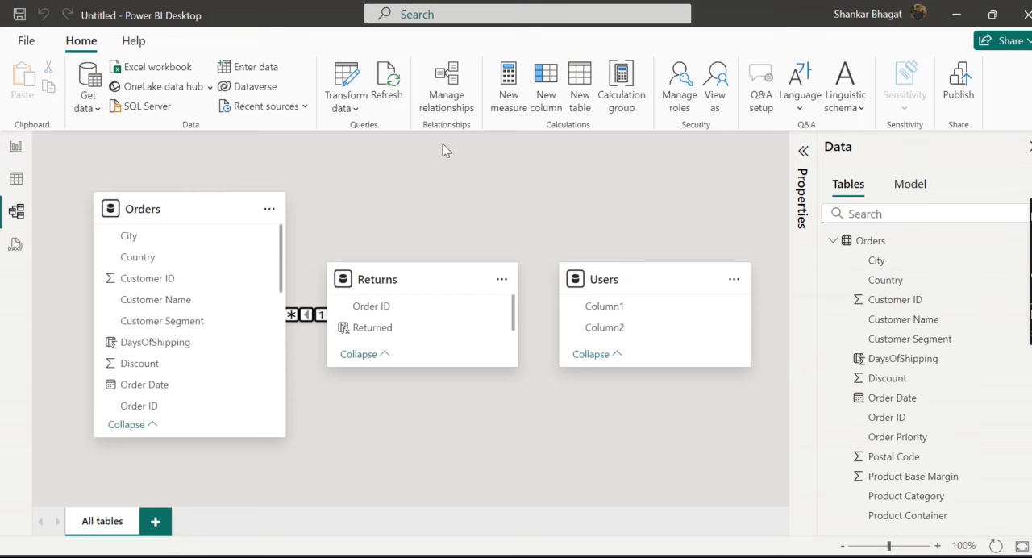
Step: Review the Orders–Returns relationship and its available actions in Manage relationships, and move the Returns table higher in the model diagram
{"action": "left_click", "coordinate": [445, 88]}
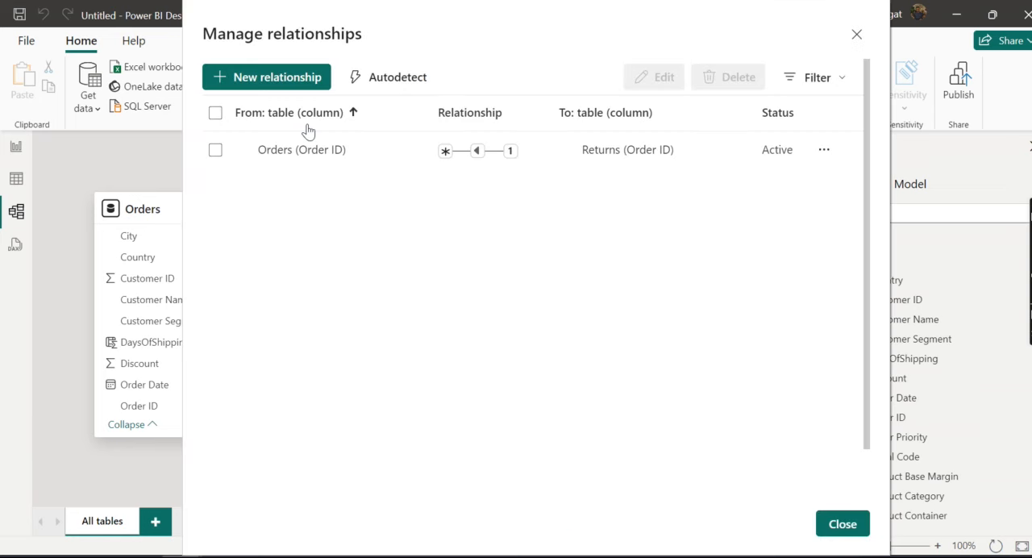
{"action": "left_click", "coordinate": [215, 151]}
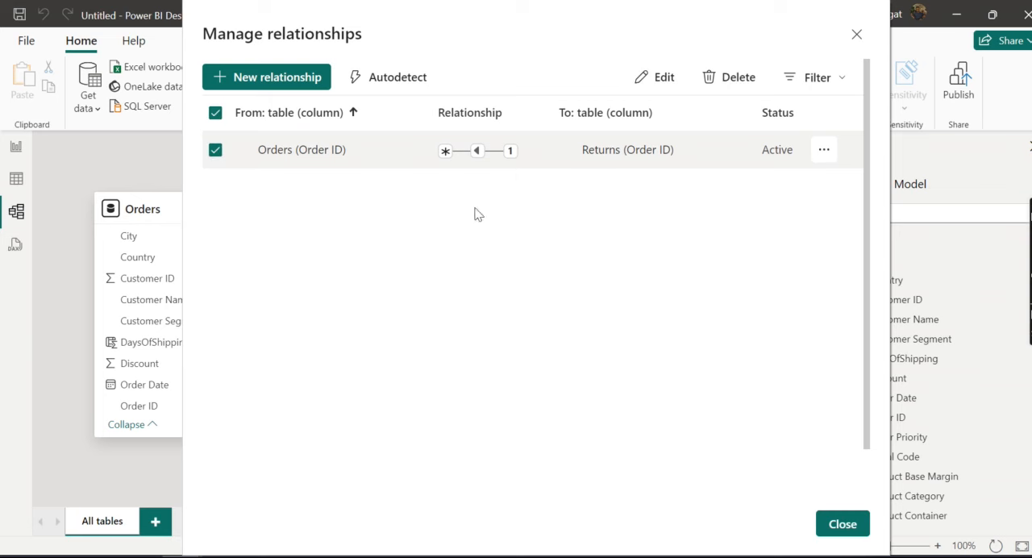
{"action": "left_click", "coordinate": [824, 149]}
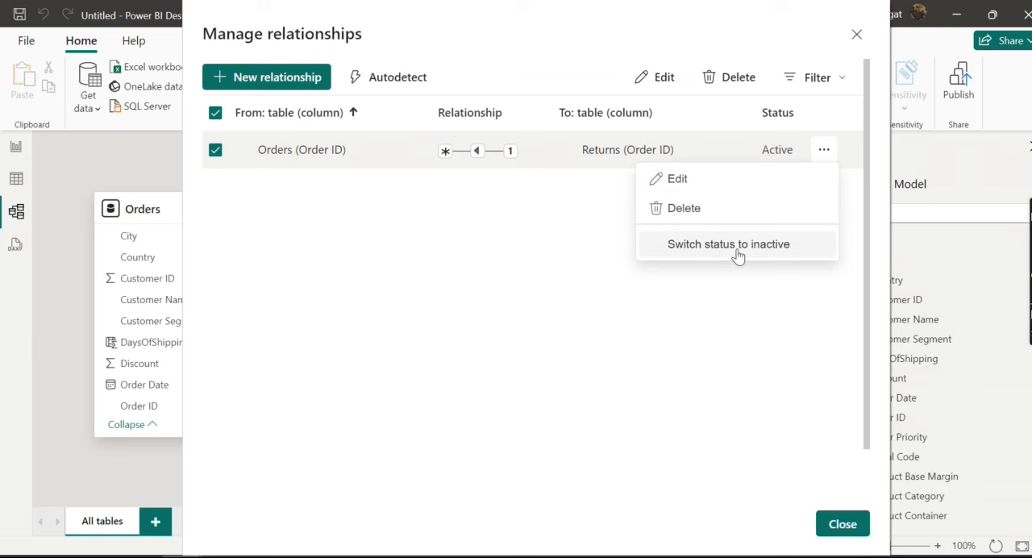
{"action": "left_click", "coordinate": [842, 524]}
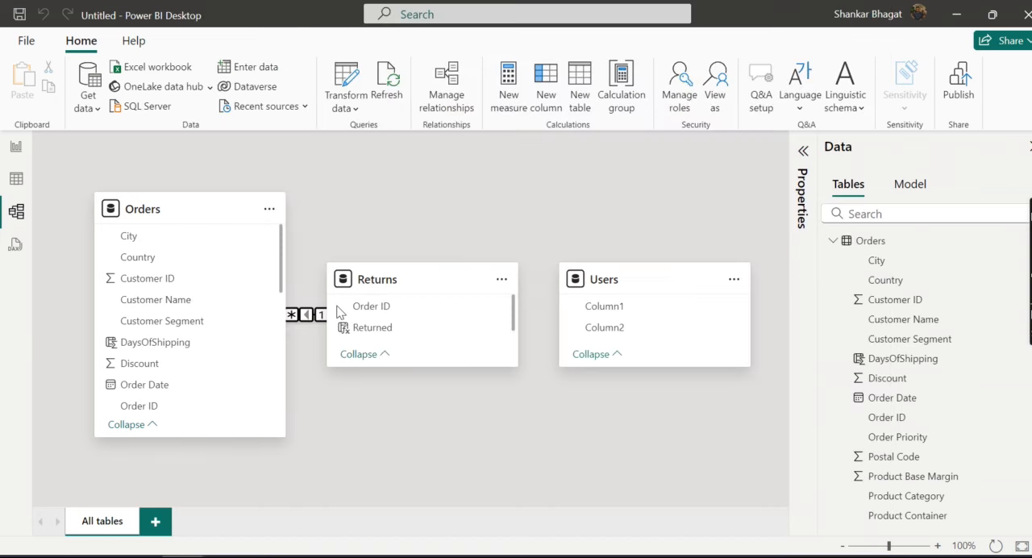
{"action": "left_click_drag", "start_coordinate": [421, 283], "coordinate": [431, 232]}
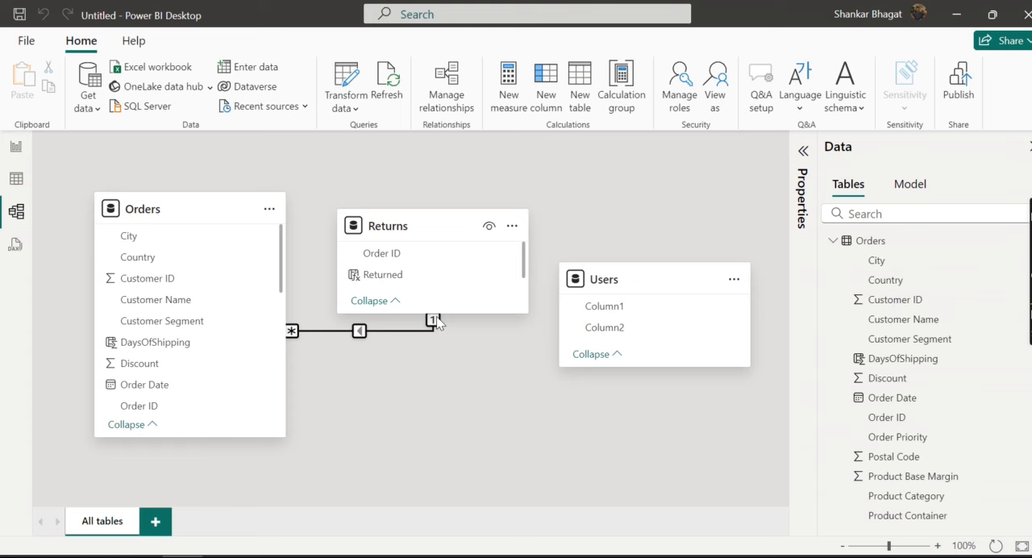
Step: Filter the report page to Returned with the Status slicer, examine the order counts per city, and clear the selection
{"action": "left_click", "coordinate": [16, 150]}
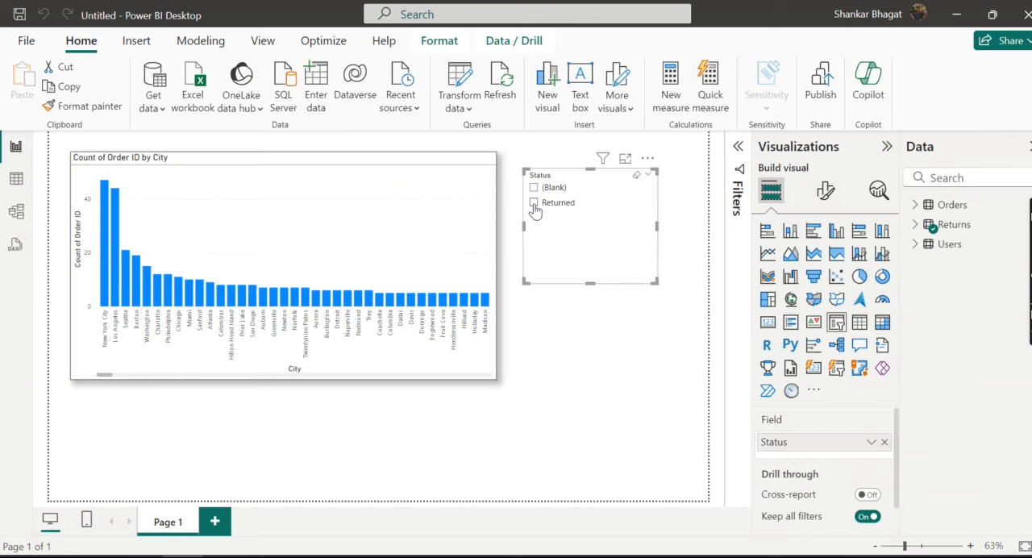
{"action": "left_click", "coordinate": [534, 204]}
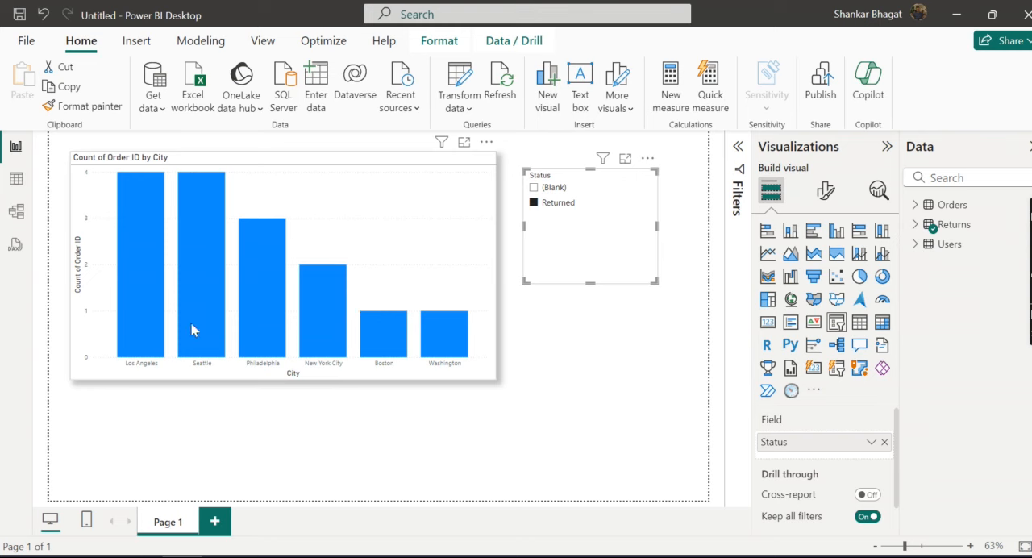
{"action": "mouse_move", "coordinate": [149, 330]}
{"action": "mouse_move", "coordinate": [141, 208]}
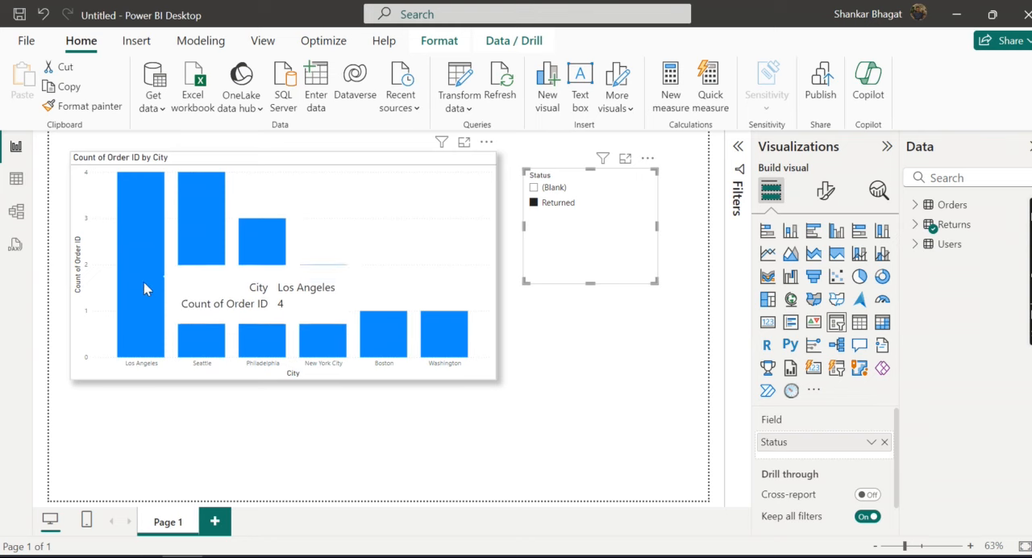
{"action": "mouse_move", "coordinate": [351, 350]}
{"action": "mouse_move", "coordinate": [153, 310]}
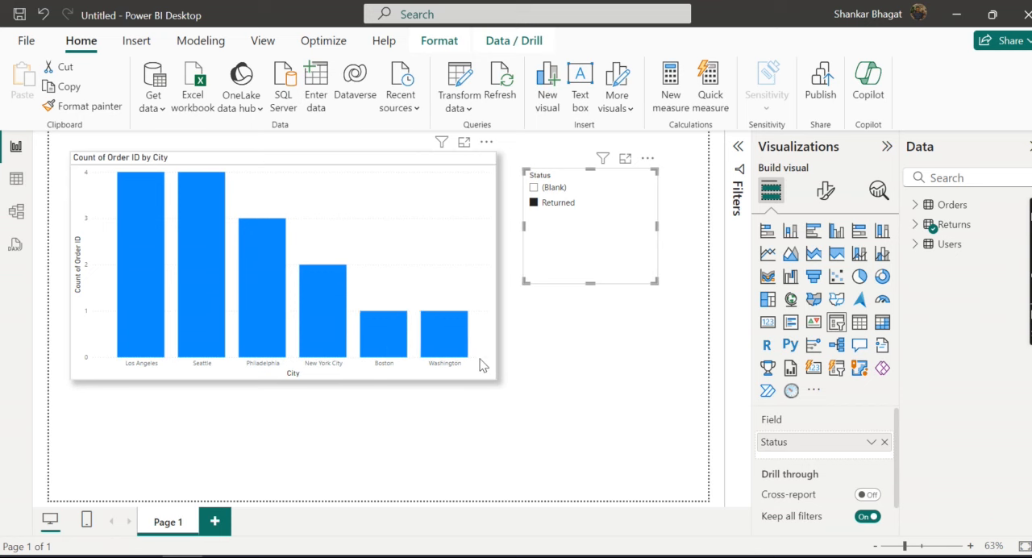
{"action": "left_click", "coordinate": [533, 204]}
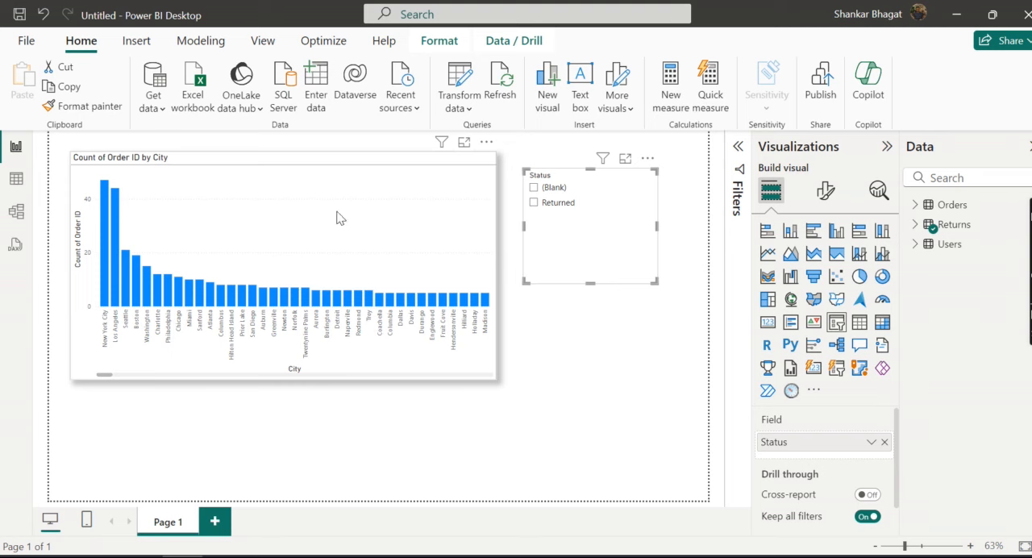
Step: Add the Status field from Returns as the legend of the orders-by-city column chart
{"action": "left_click", "coordinate": [429, 237]}
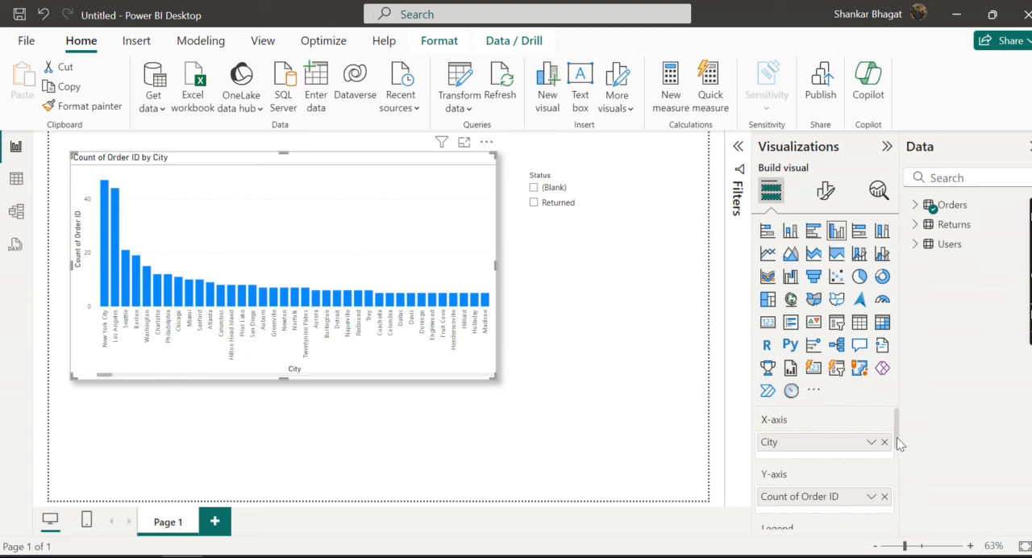
{"action": "scroll", "coordinate": [887, 451], "scroll_direction": "down", "scroll_amount": 2}
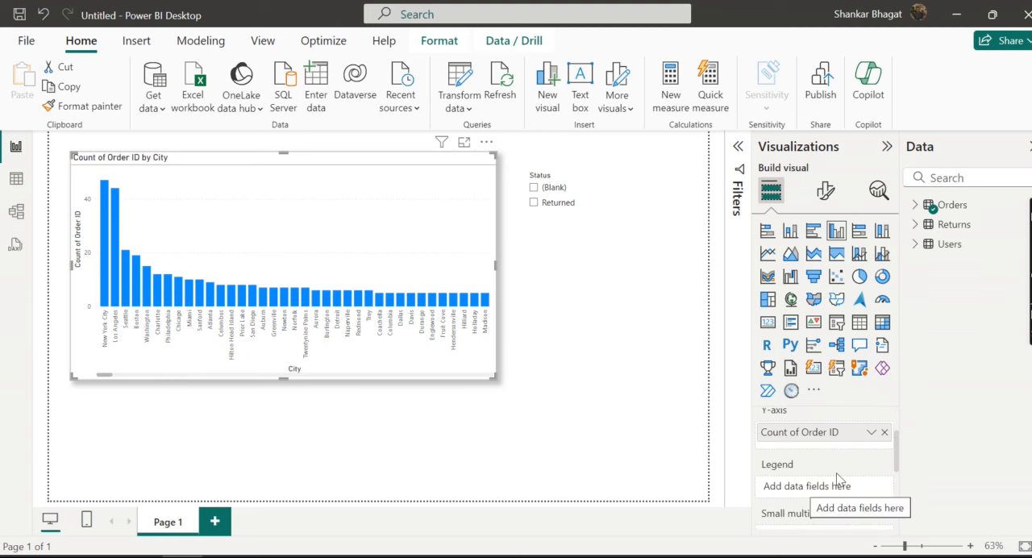
{"action": "left_click", "coordinate": [914, 226]}
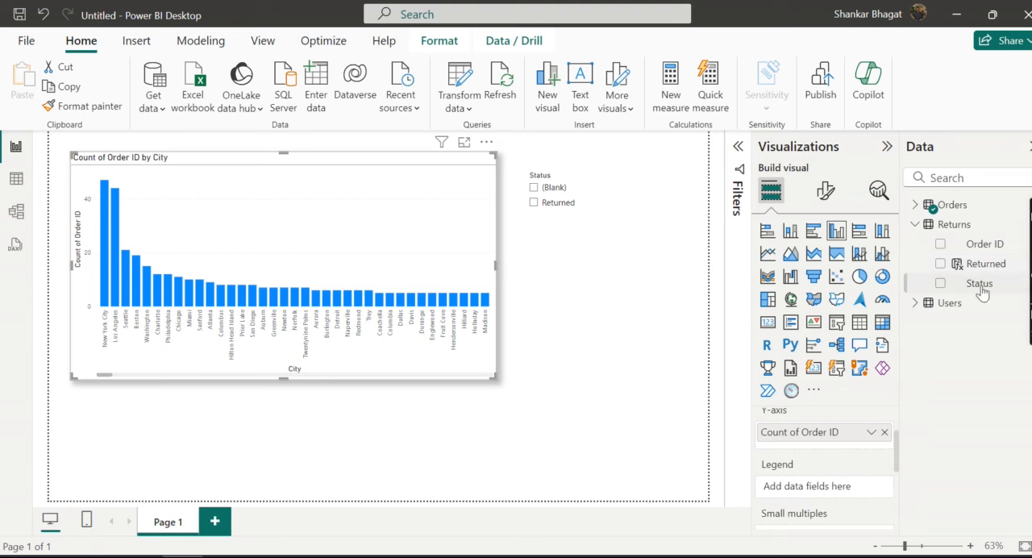
{"action": "left_click_drag", "start_coordinate": [979, 292], "coordinate": [804, 491]}
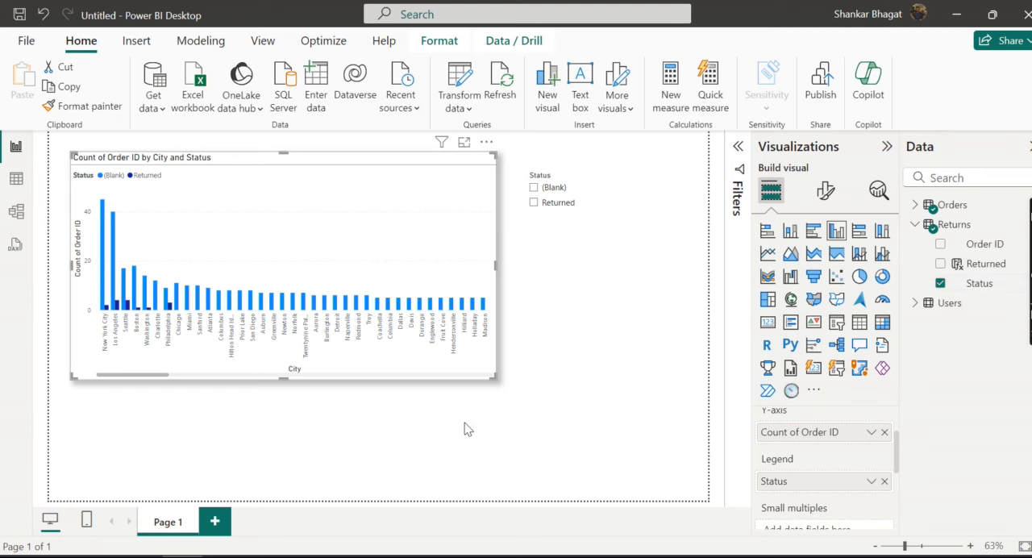
Step: View the column chart in focus mode, examine the returned order counts for New York City and Los Angeles, and return to the report
{"action": "left_click", "coordinate": [463, 144]}
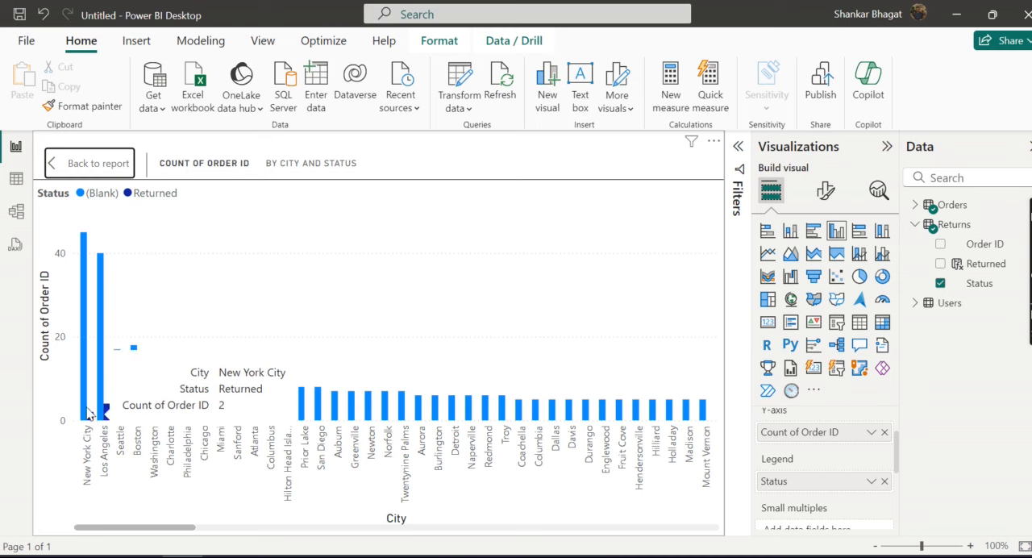
{"action": "mouse_move", "coordinate": [83, 397]}
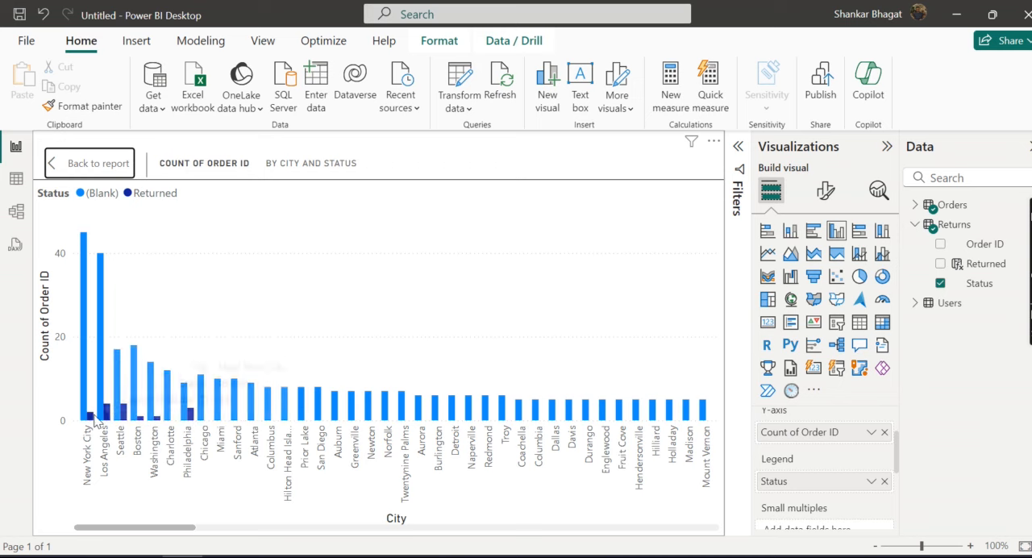
{"action": "mouse_move", "coordinate": [92, 421]}
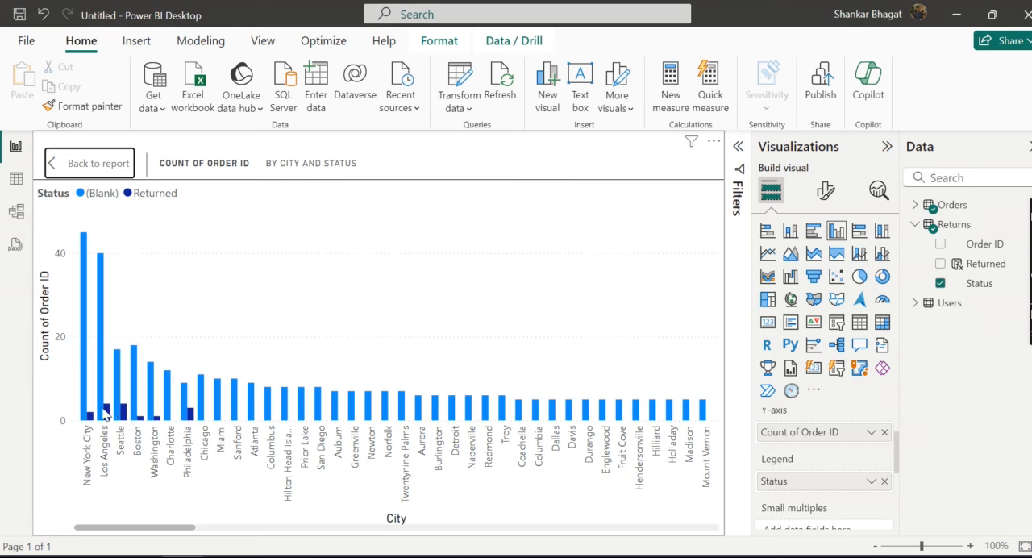
{"action": "mouse_move", "coordinate": [110, 413]}
{"action": "left_click", "coordinate": [90, 163]}
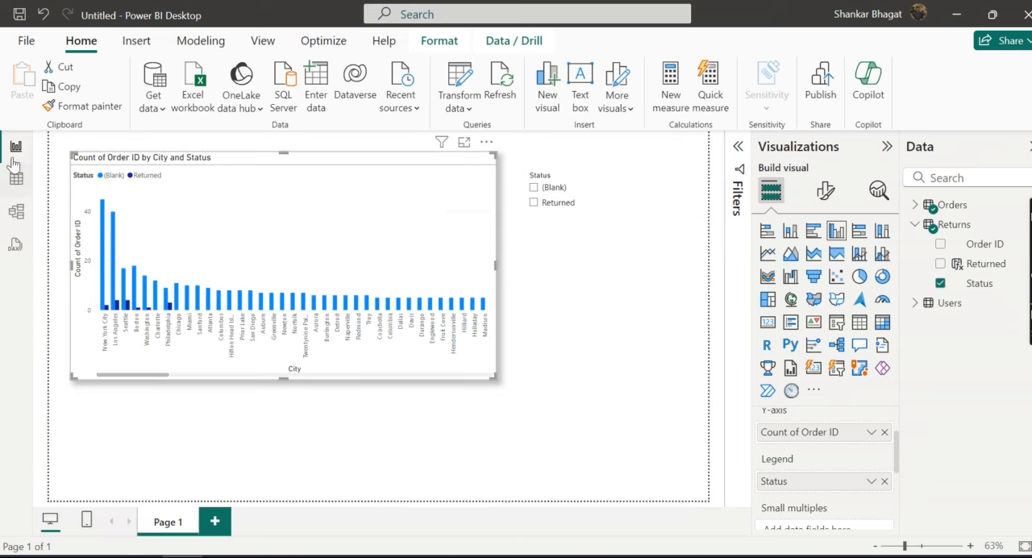
Step: Delete the Orders–Returns relationship on Order ID from the model, check the orders-by-city chart in the report, and dismiss its error details
{"action": "left_click", "coordinate": [16, 210]}
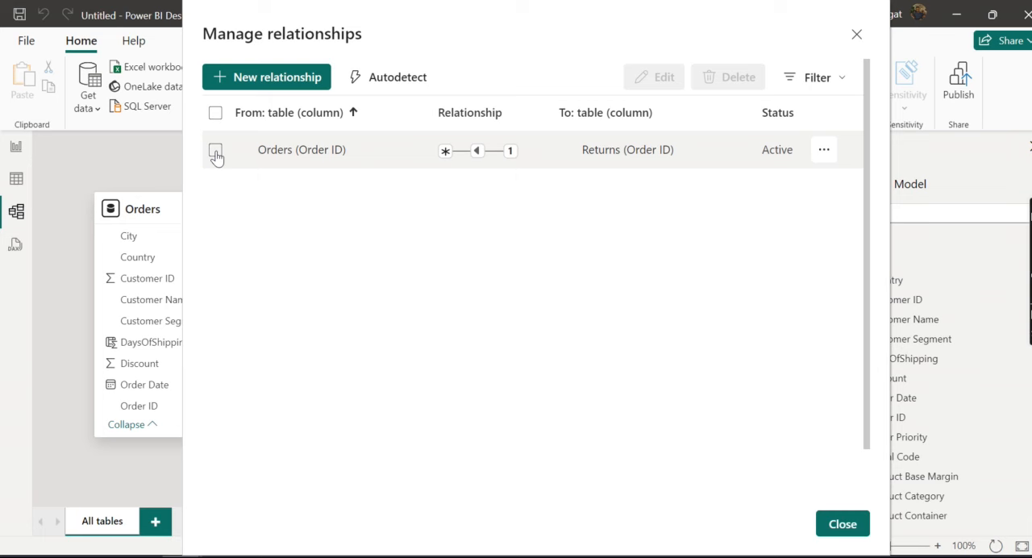
{"action": "left_click", "coordinate": [215, 151]}
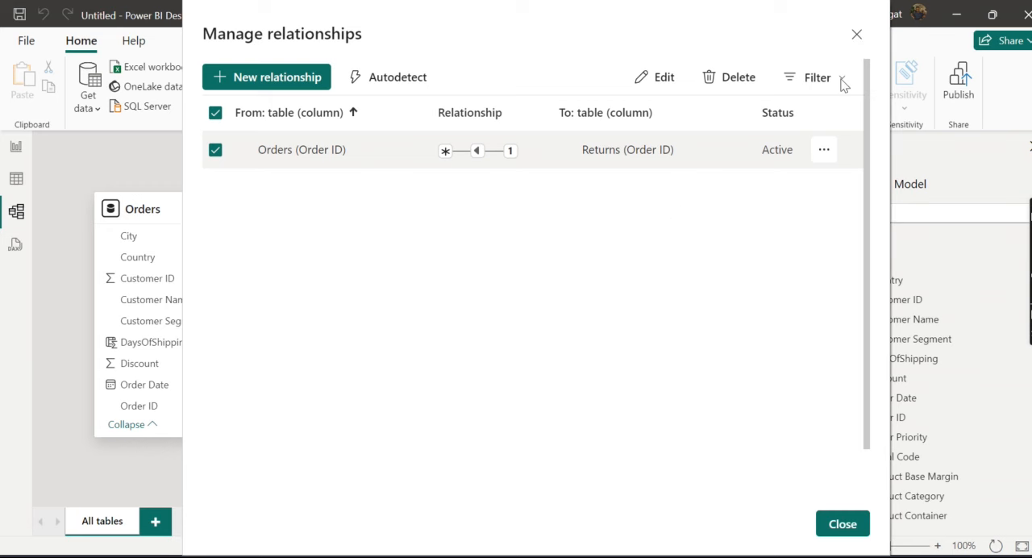
{"action": "key", "text": "Delete"}
{"action": "left_click", "coordinate": [617, 322]}
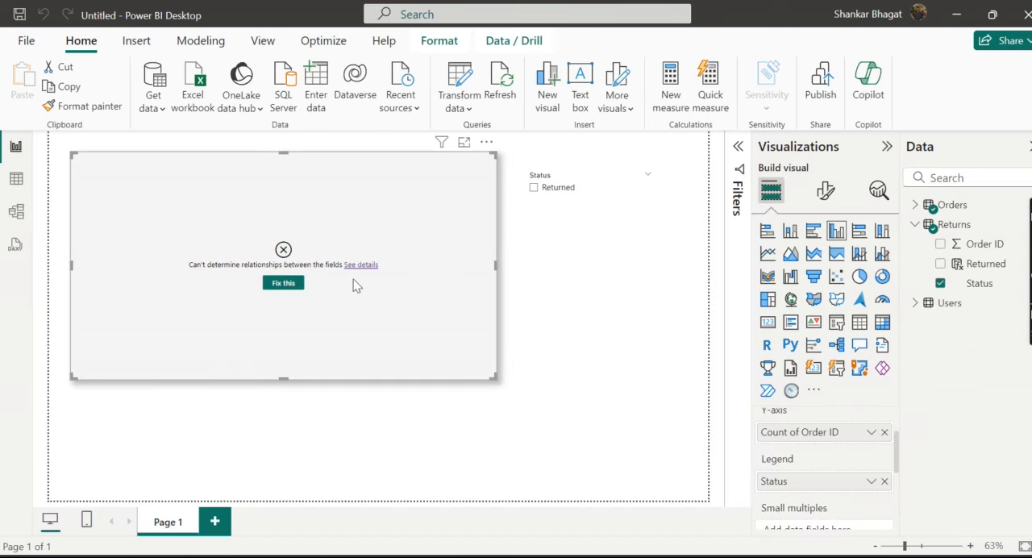
{"action": "left_click", "coordinate": [351, 266]}
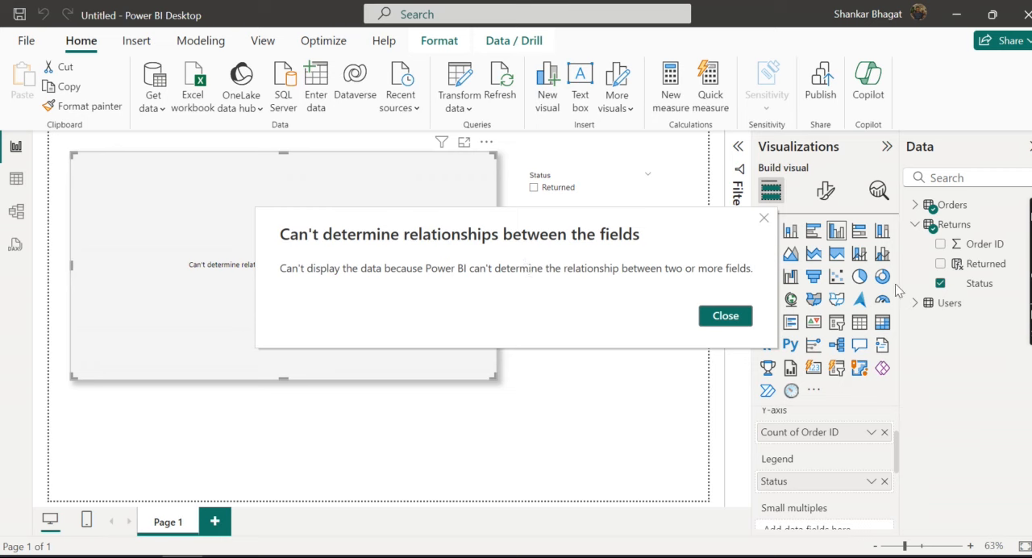
{"action": "left_click", "coordinate": [730, 315]}
Step: Relate Orders to Returns on Order ID as an active many-to-one relationship with single cross-filter direction, and return to the report
{"action": "left_click", "coordinate": [17, 210]}
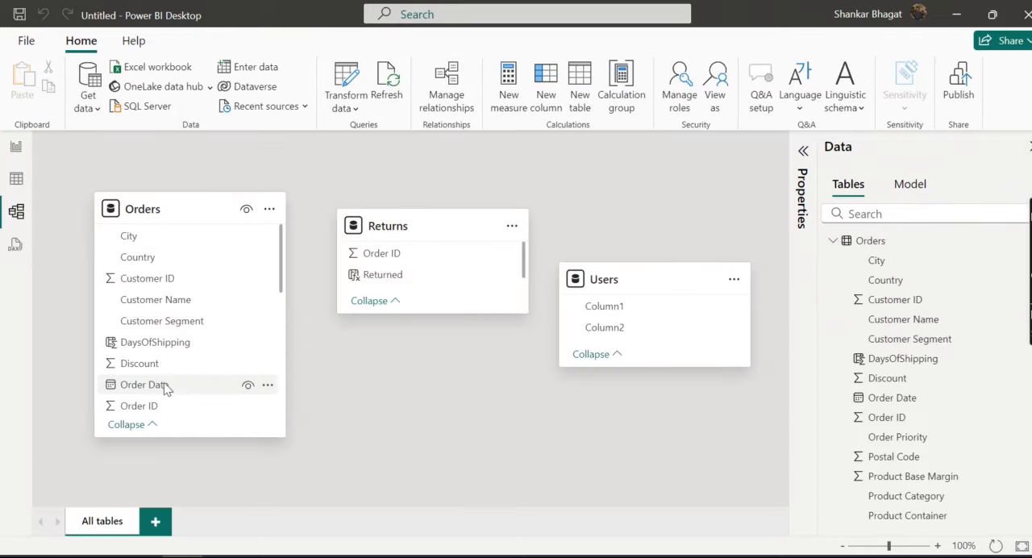
{"action": "left_click_drag", "start_coordinate": [139, 405], "coordinate": [392, 257]}
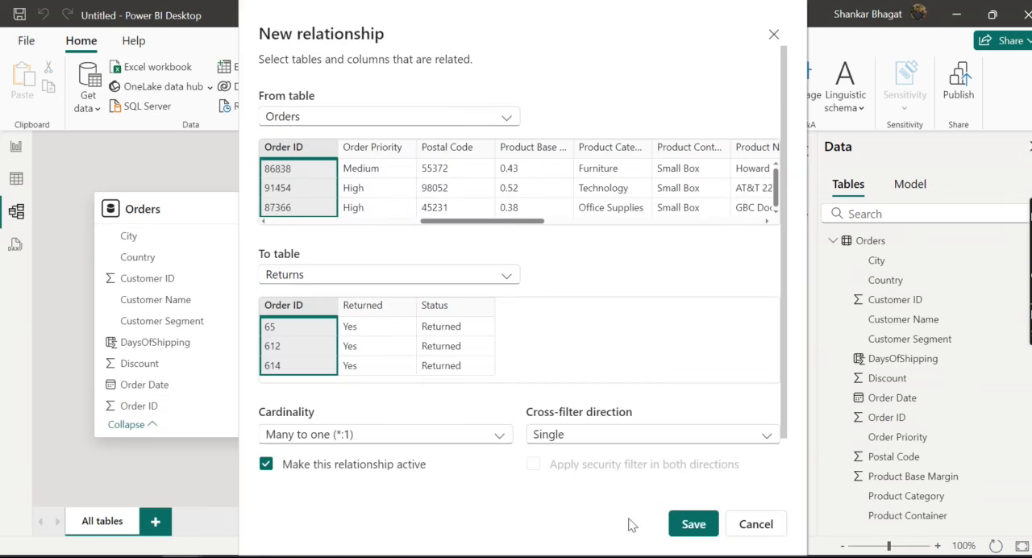
{"action": "left_click", "coordinate": [683, 523]}
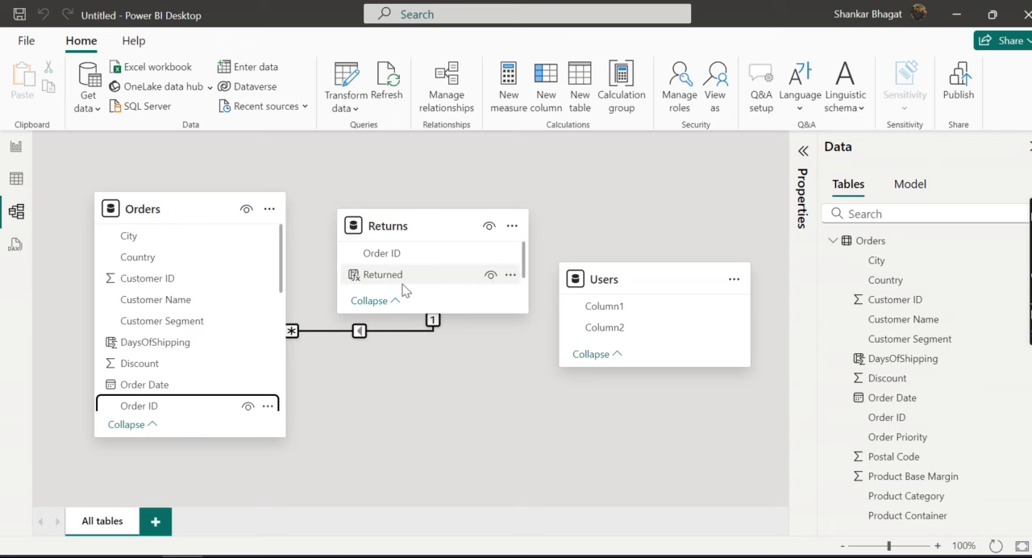
{"action": "left_click", "coordinate": [16, 147]}
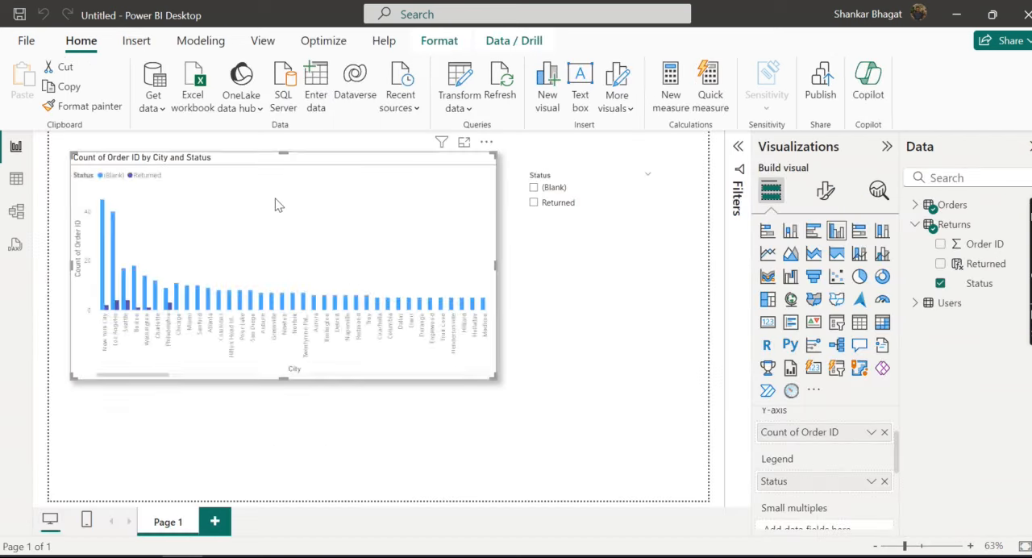